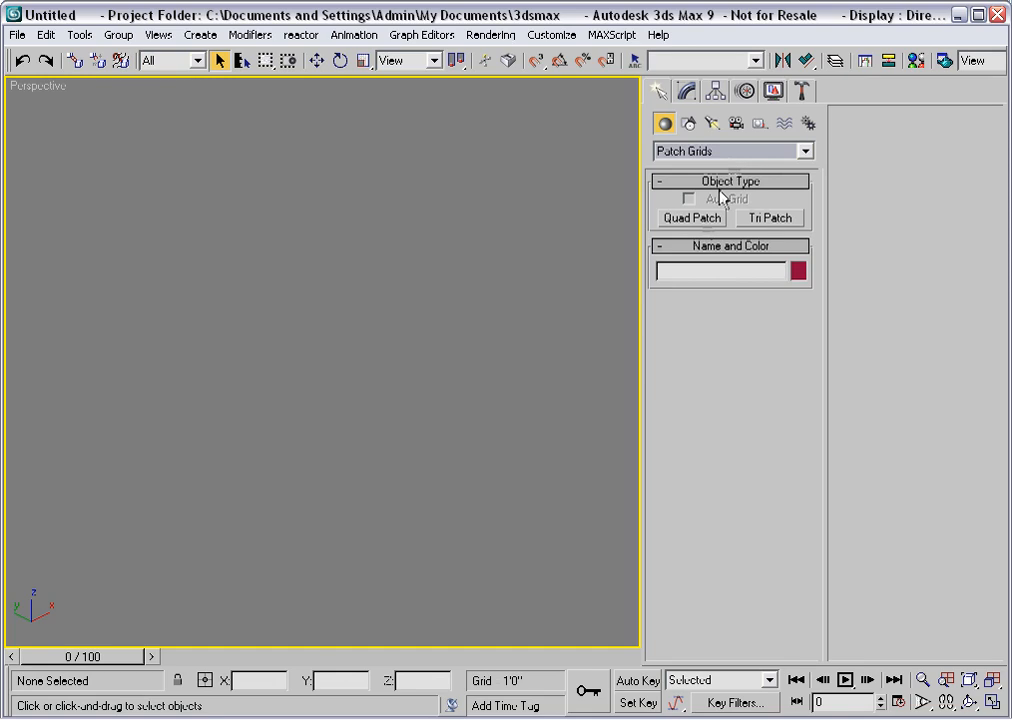
Step: Draw a quad patch about 16'4" by 15'4" and a separate tri patch about 13'8" by 16'0" in front of it
left_click(686, 219)
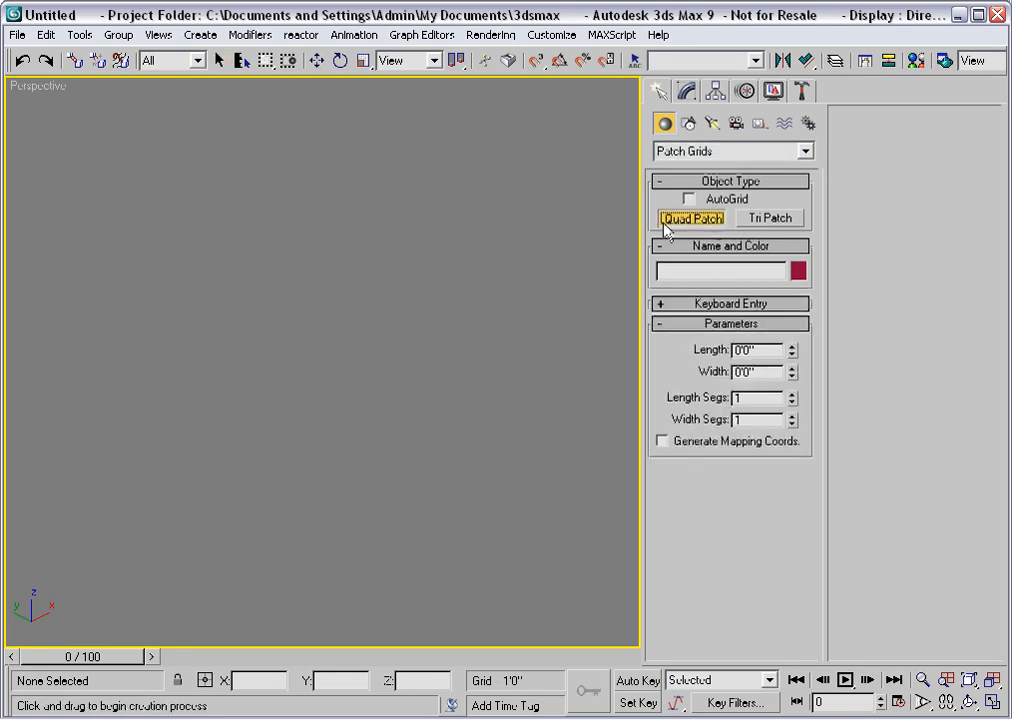
left_click_drag(236, 237, 211, 348)
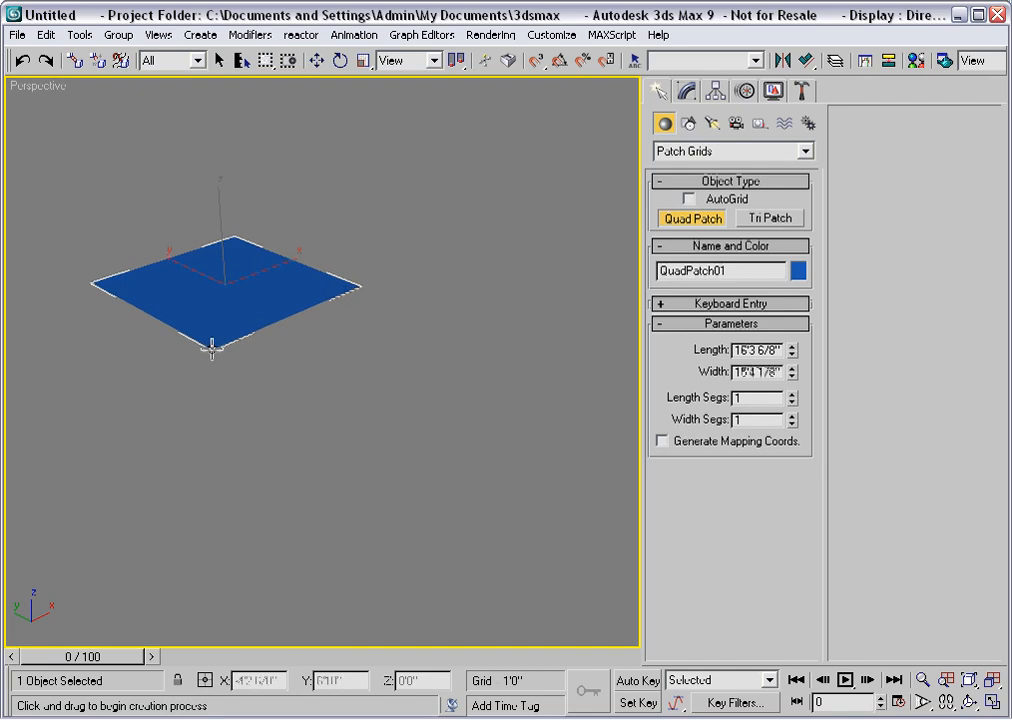
left_click(764, 221)
left_click_drag(428, 317, 443, 488)
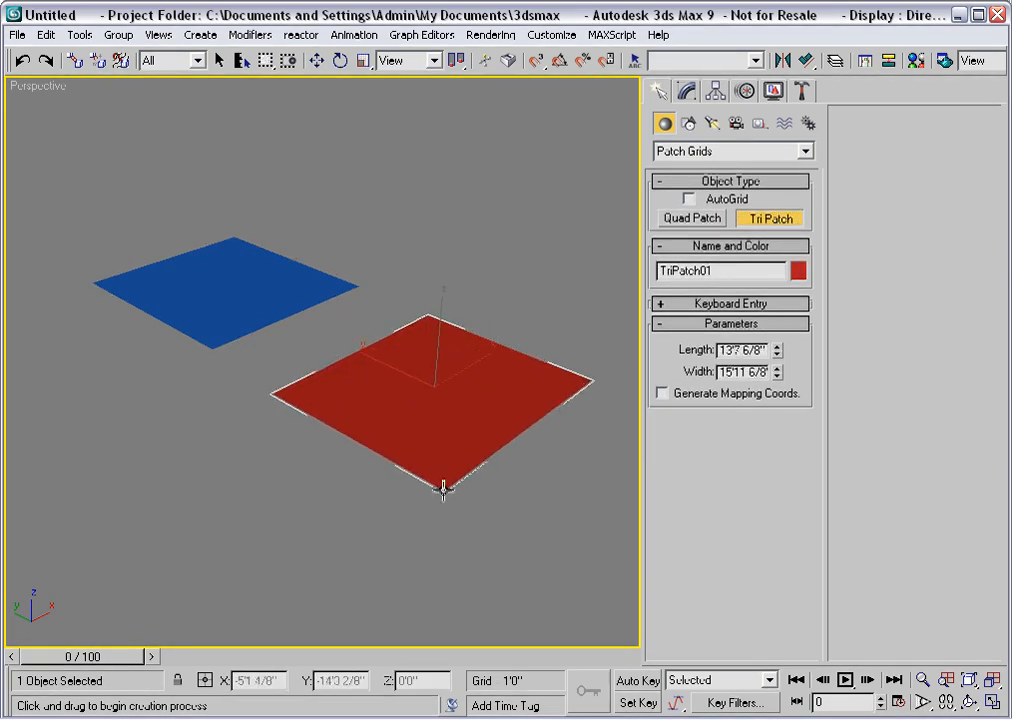
right_click(110, 528)
Step: Show edged faces in the Perspective view and open the blue quad patch's parameters for modification
right_click(37, 88)
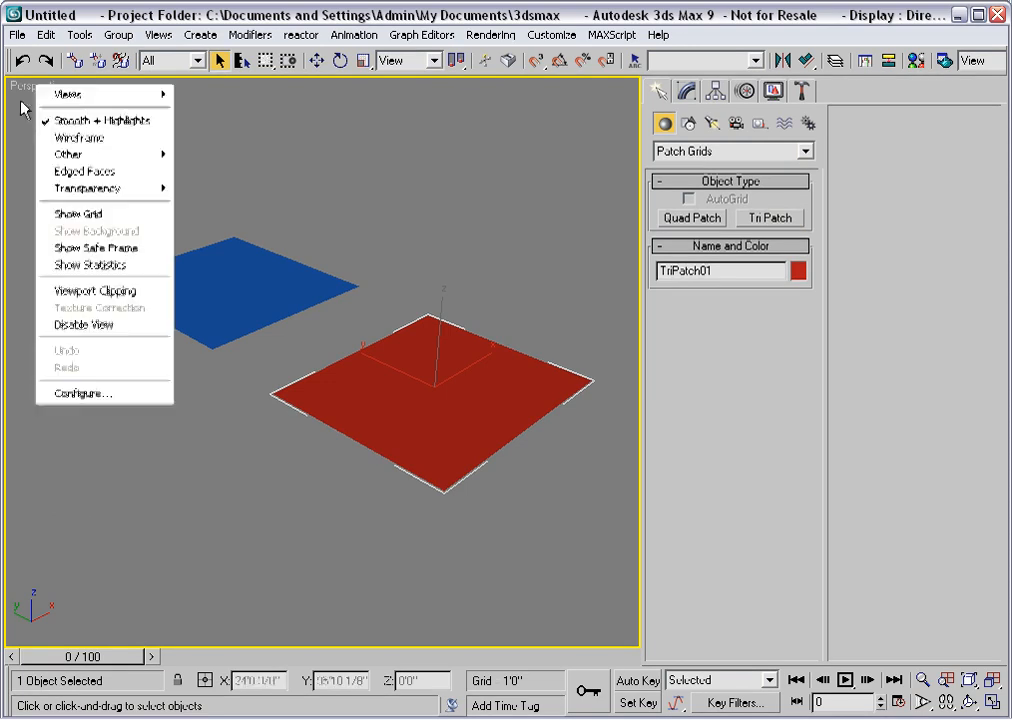
left_click(55, 170)
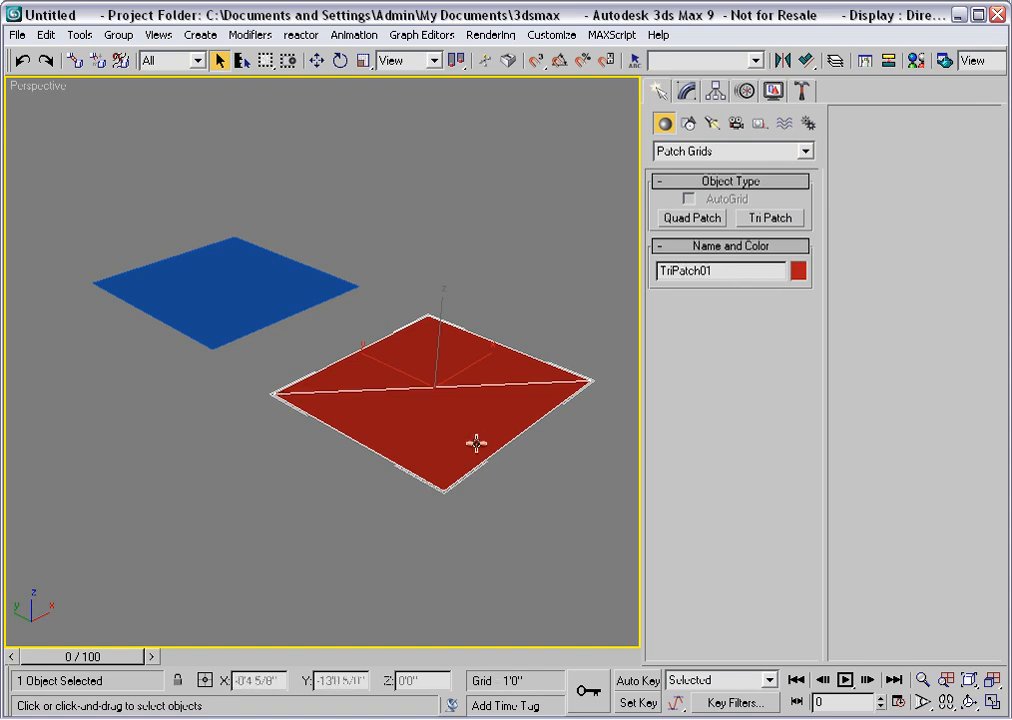
left_click(688, 92)
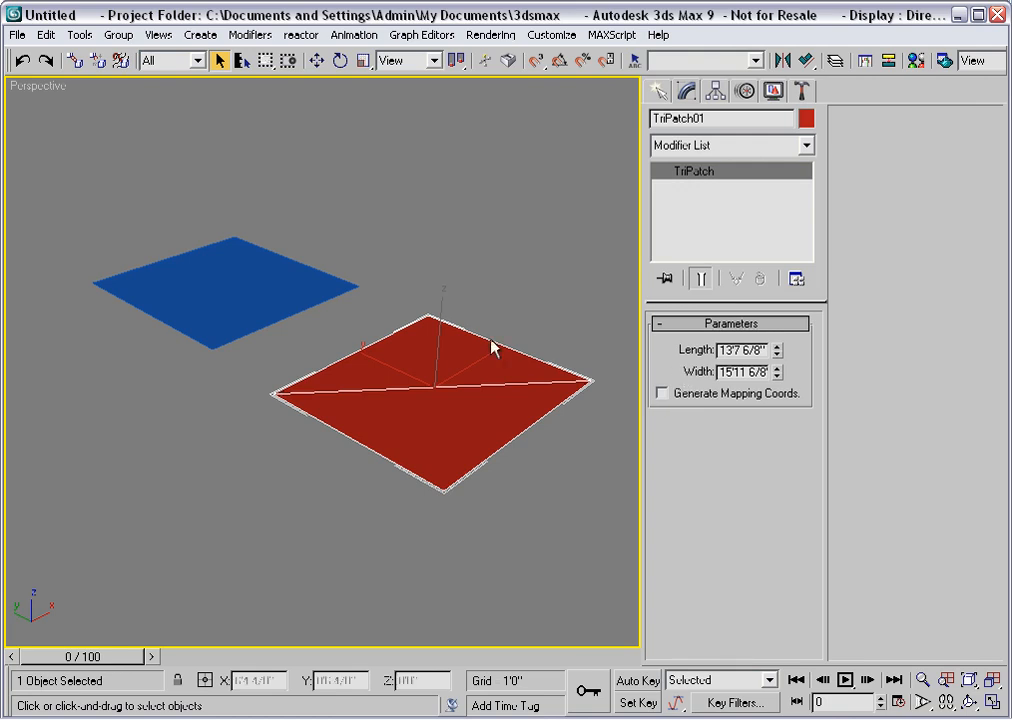
left_click(270, 312)
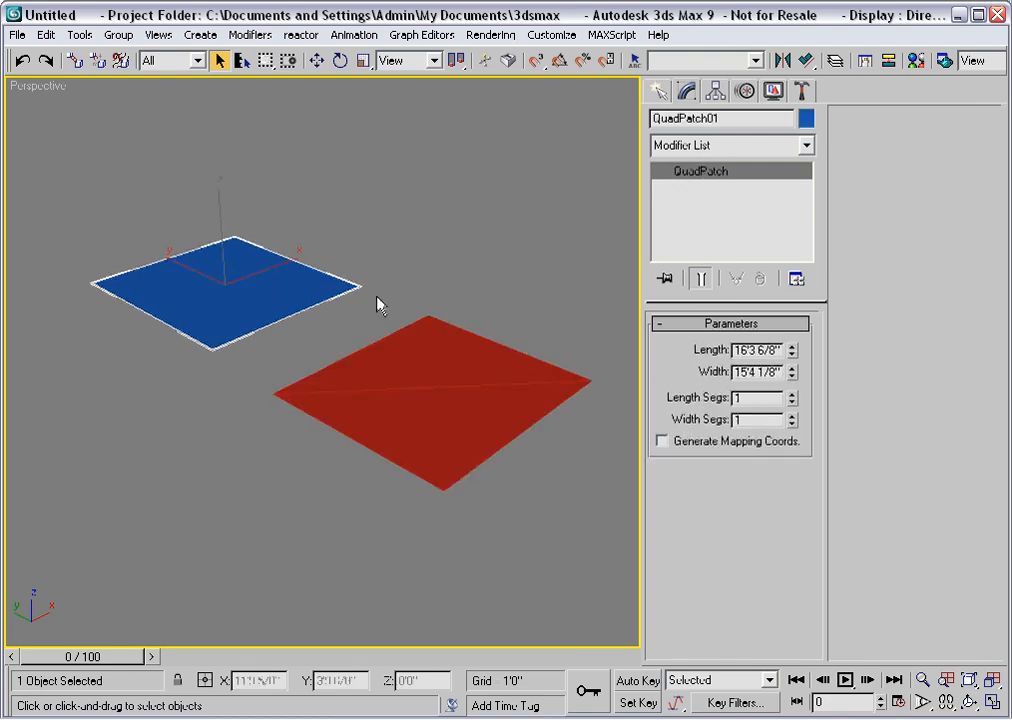
Step: Set both the length and width segments of the quad patch to 3
left_click(791, 395)
left_click(791, 395)
left_click(792, 415)
left_click(792, 415)
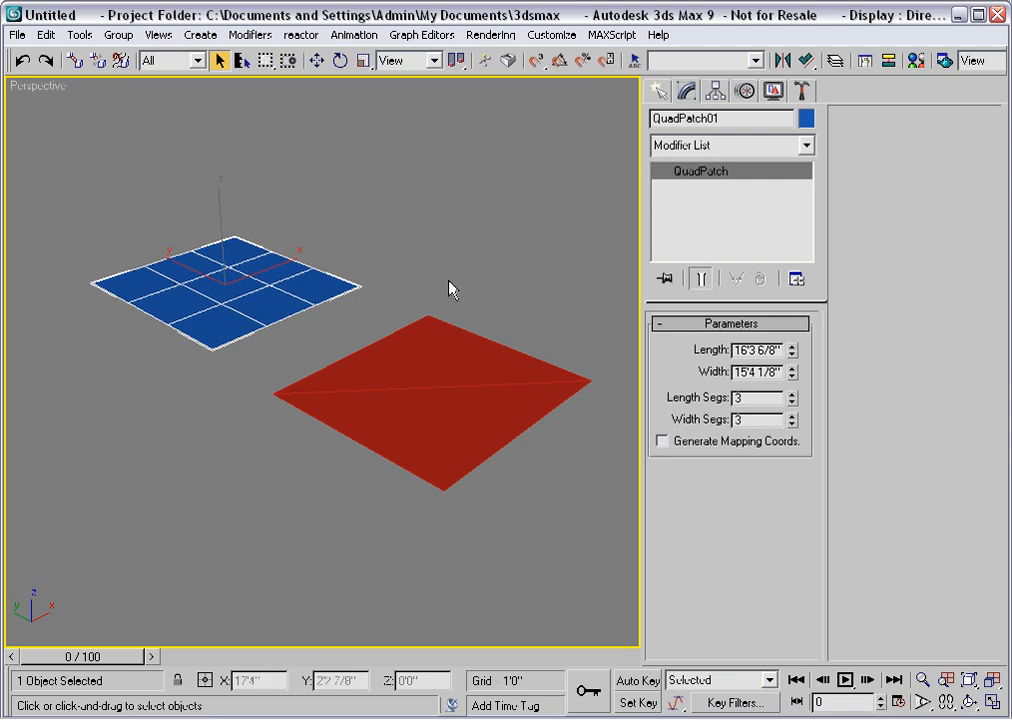
Step: Reduce the quad patch's length and width segments to 1 each
left_click(791, 403)
left_click(791, 403)
left_click(792, 424)
left_click(792, 424)
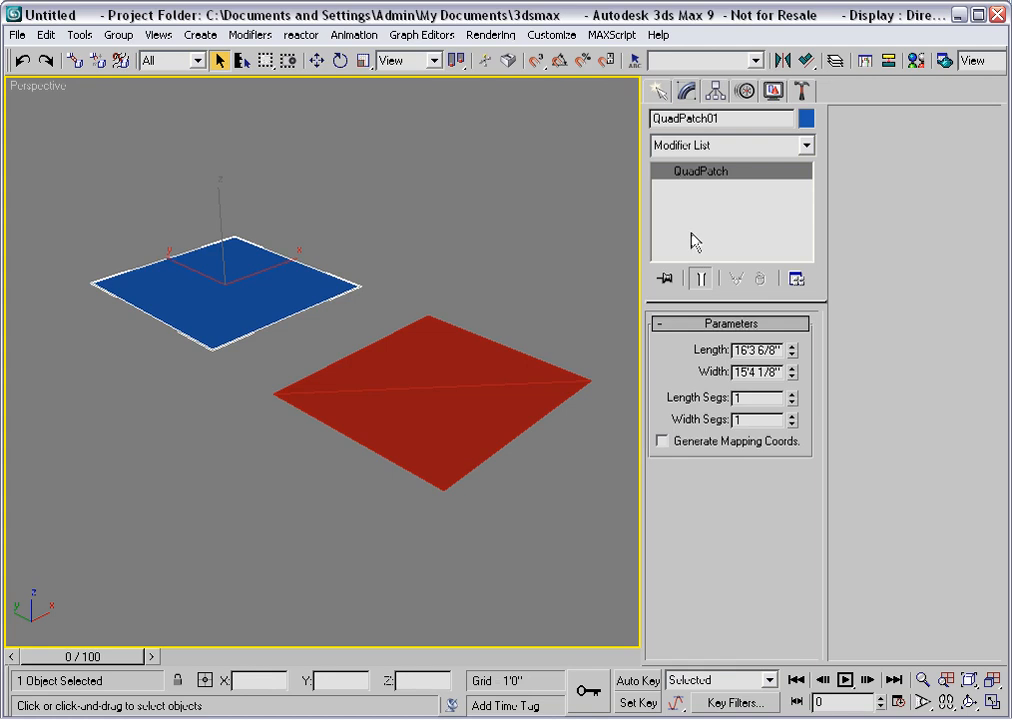
Step: Convert the blue quad patch and the red tri patch to Editable Patch objects
right_click(666, 200)
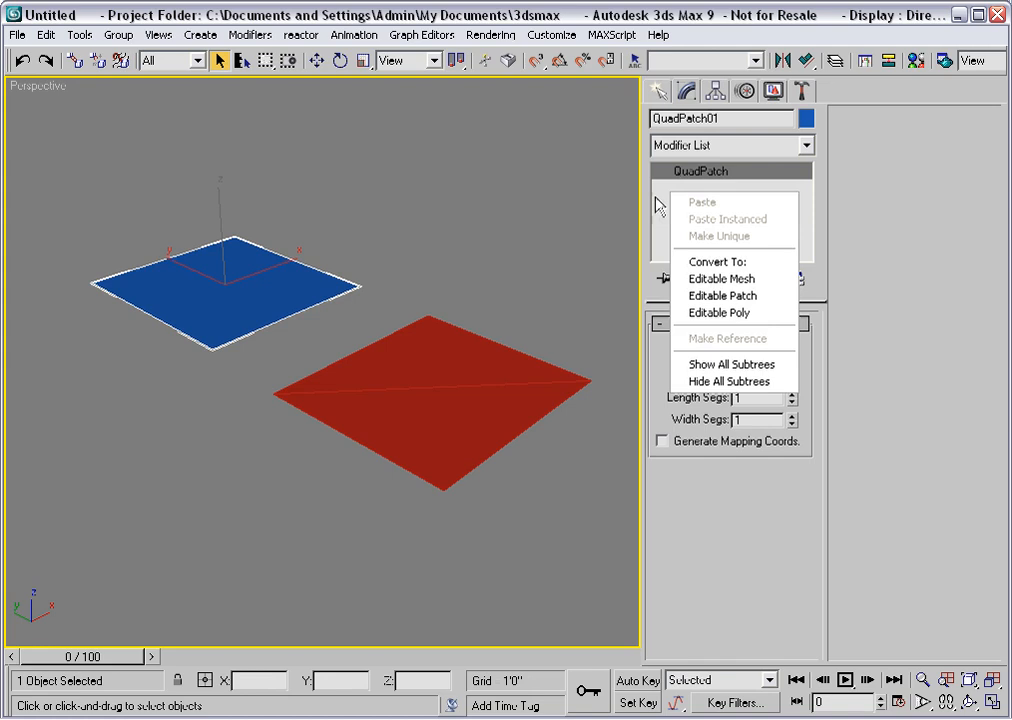
left_click(697, 296)
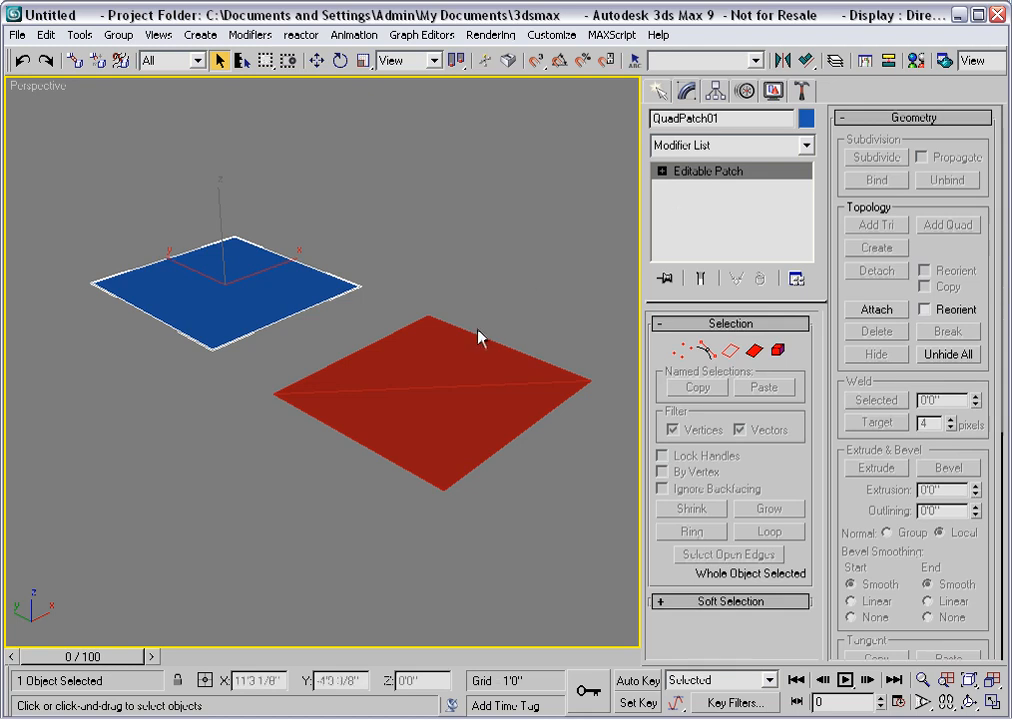
left_click(459, 348)
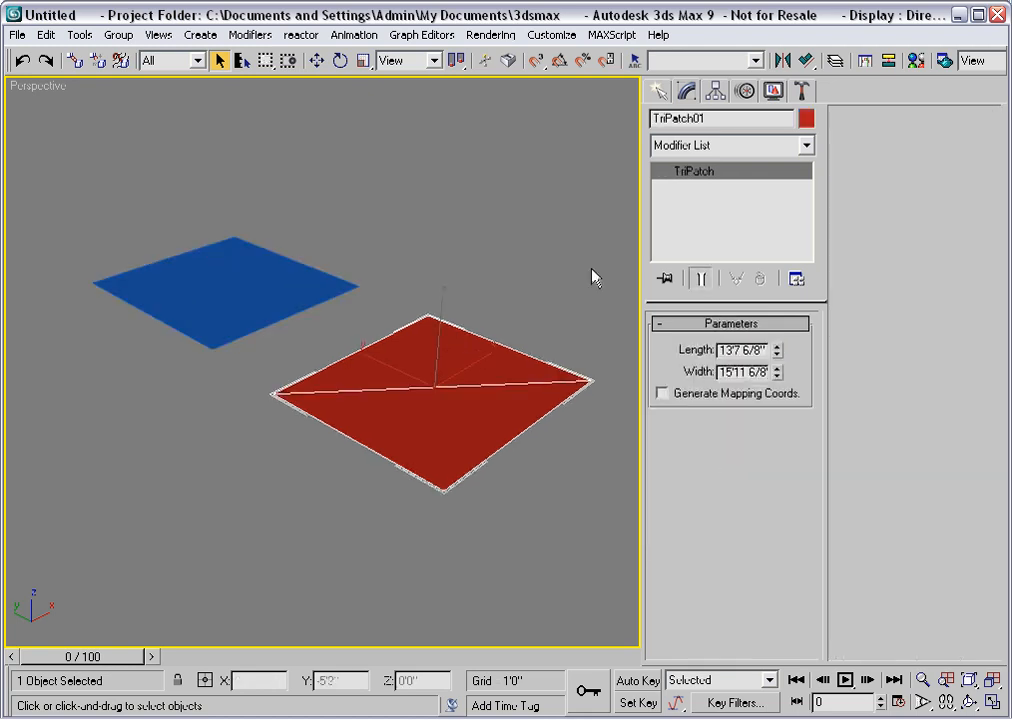
right_click(676, 204)
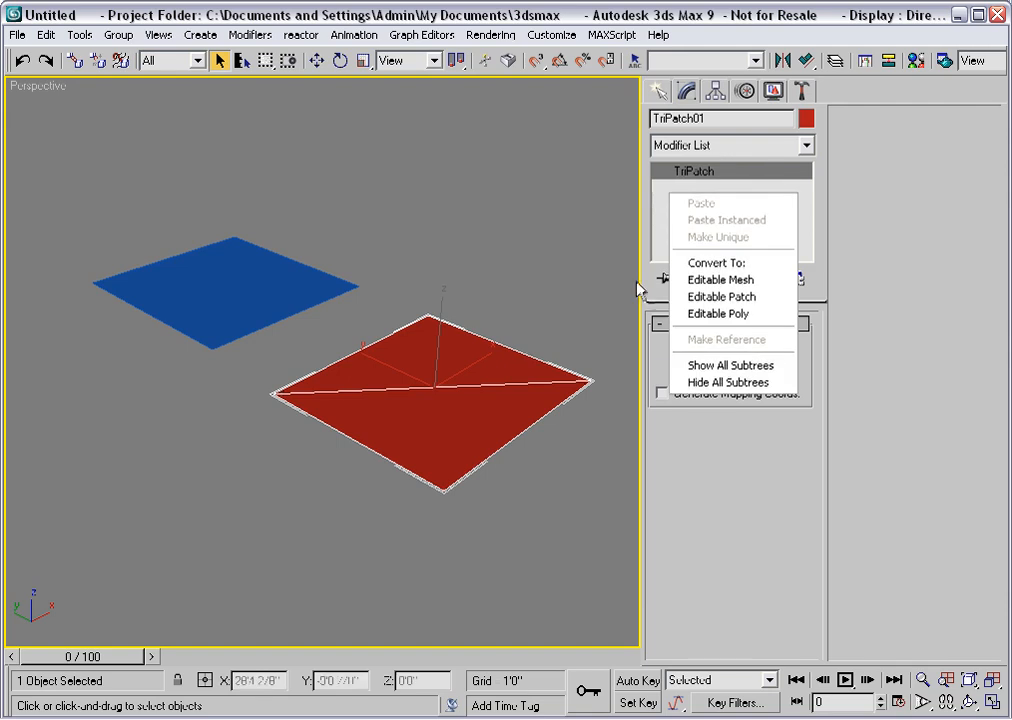
left_click(690, 297)
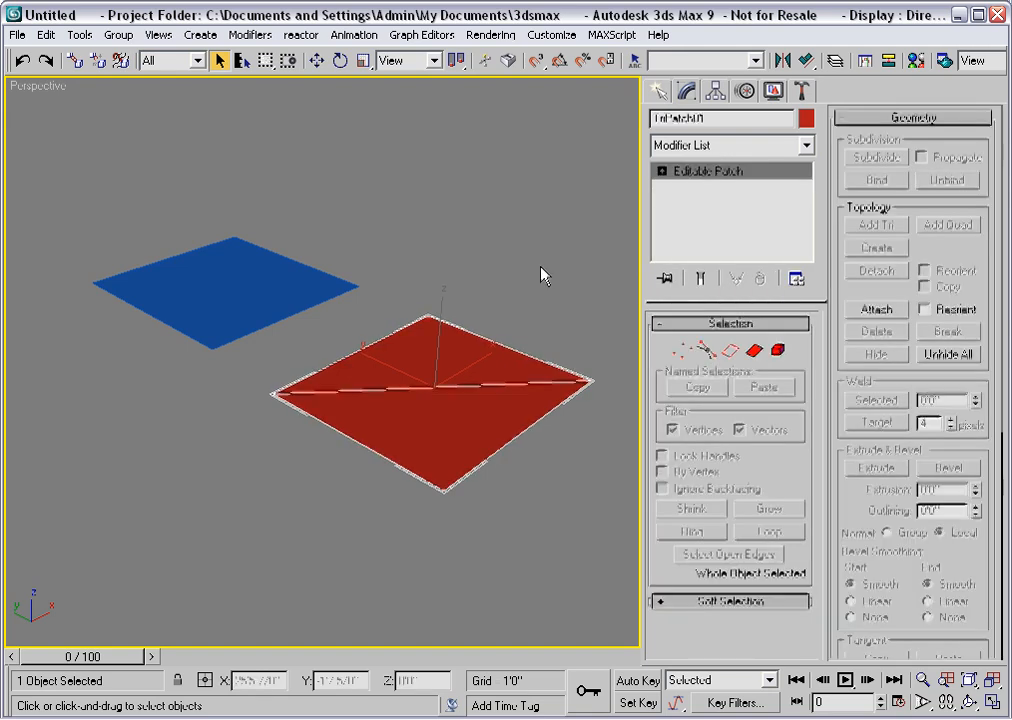
Step: Delete the front triangular patch of the red object at the Patch sub-object level
left_click(661, 171)
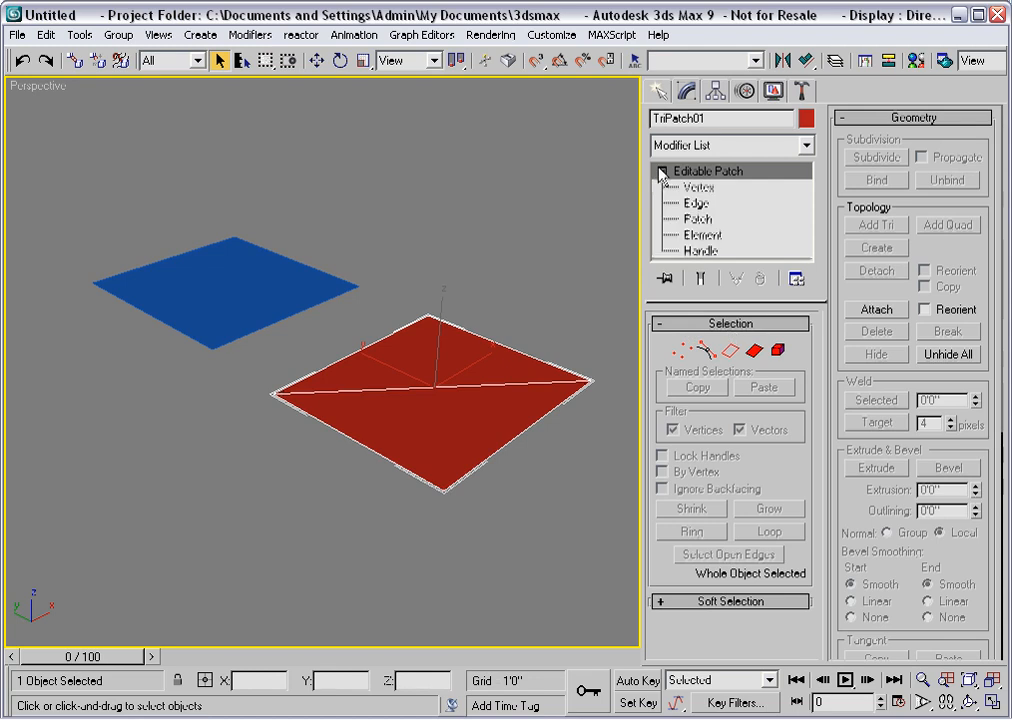
left_click(698, 218)
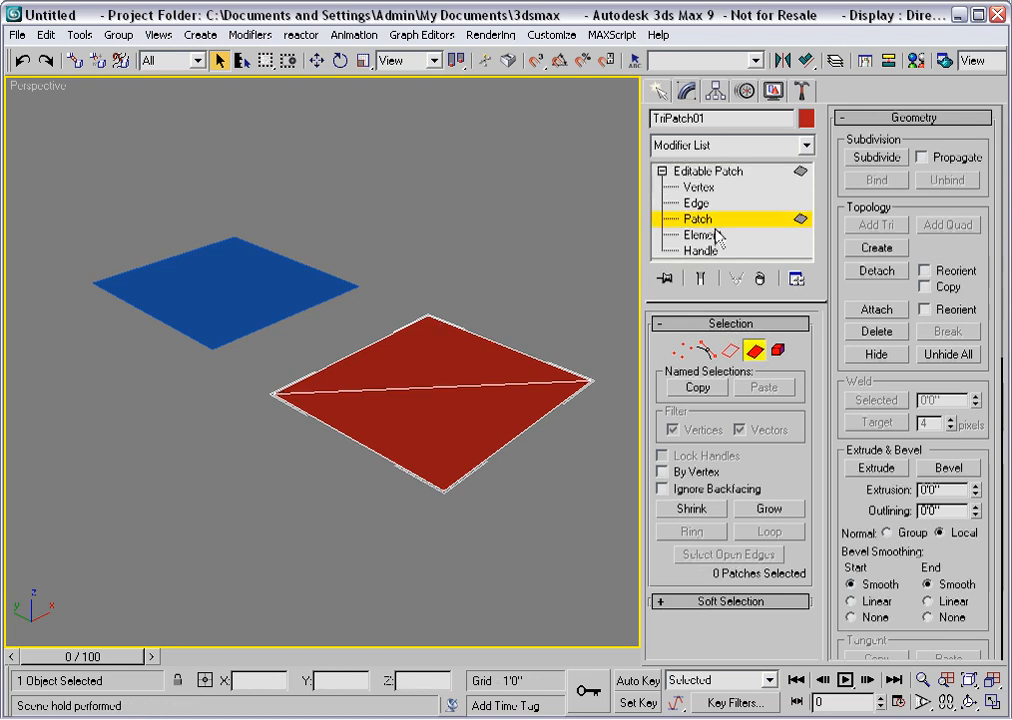
left_click(440, 356)
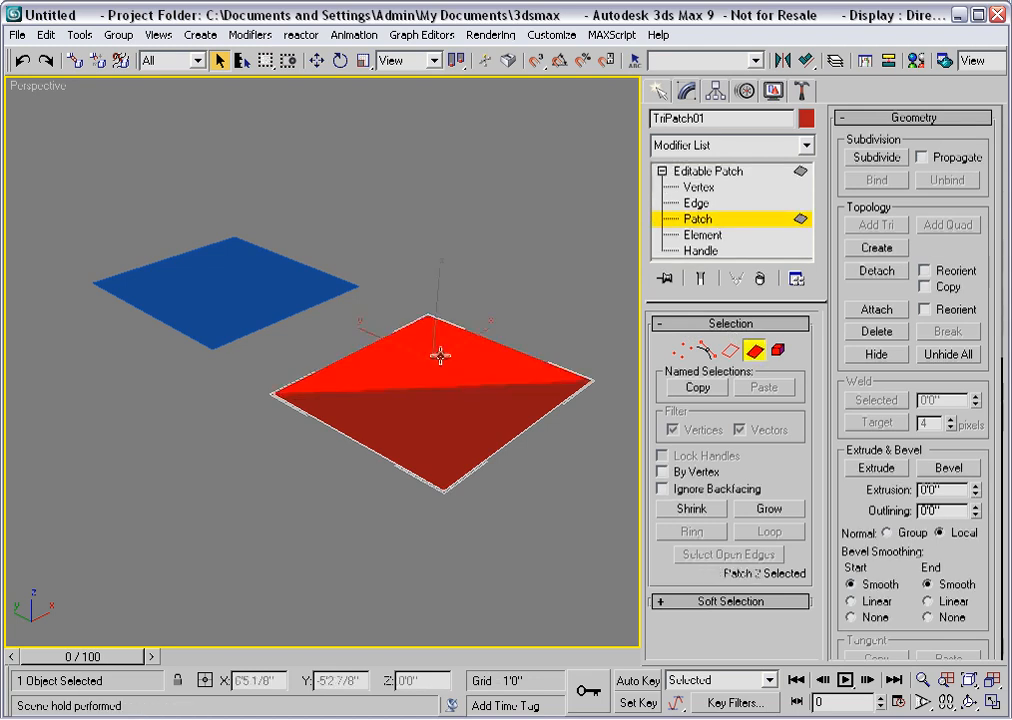
left_click(433, 416)
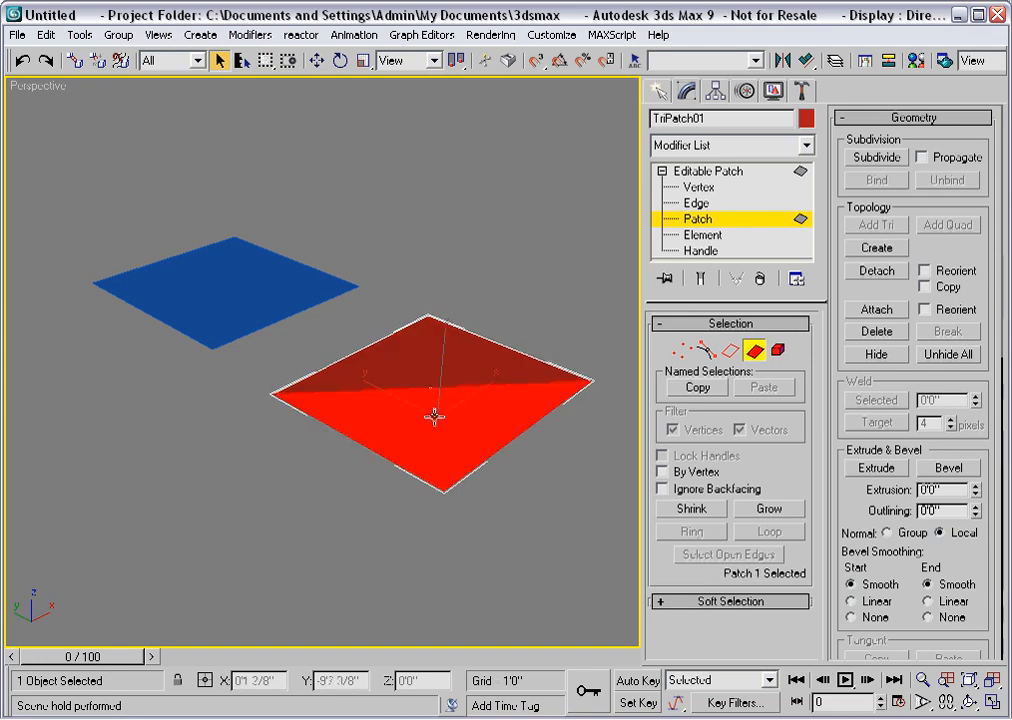
key("Delete")
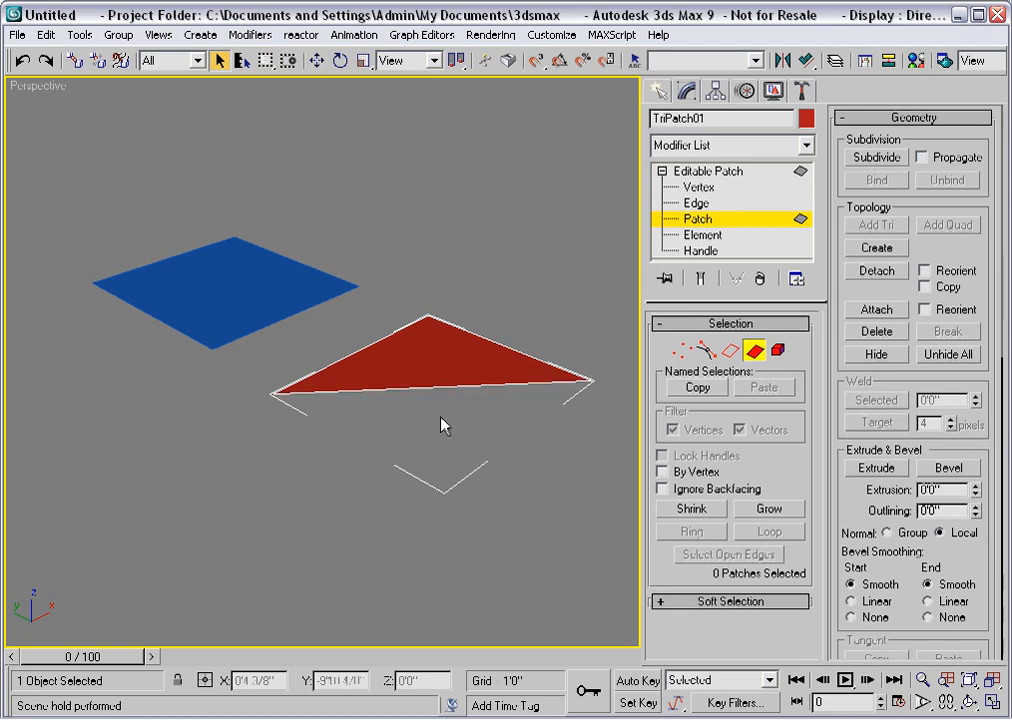
Step: Raise the red triangle's far vertex to a height of about 5'4" and pull one of its tangent handles down to curve the adjoining edge
middle_click_drag(440, 415, 350, 422, "alt")
left_click(697, 188)
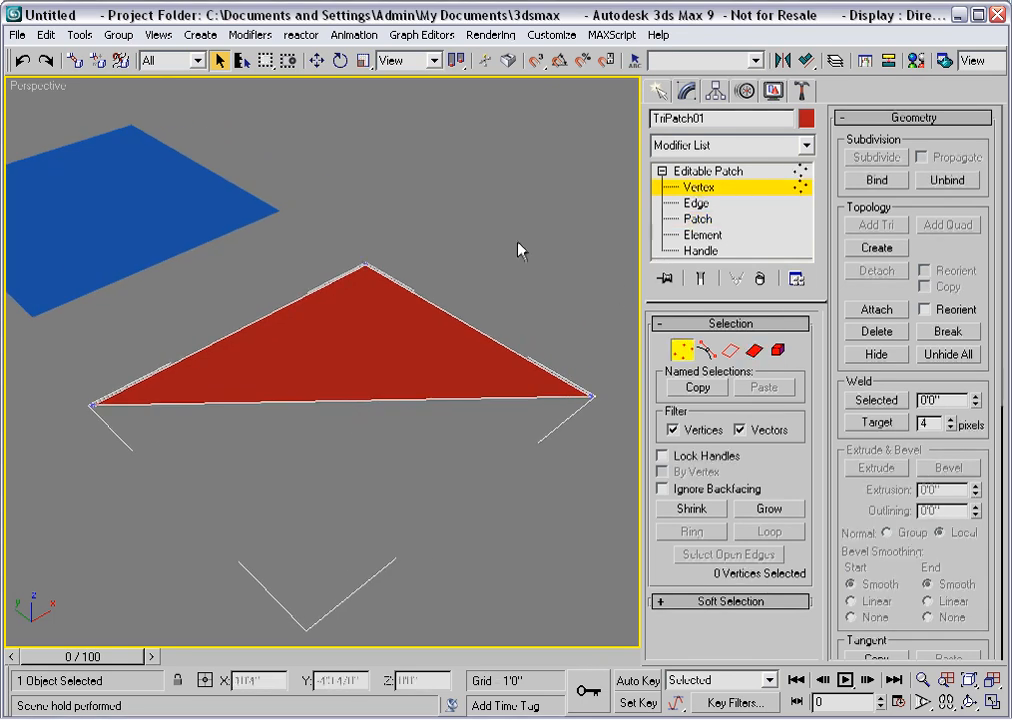
left_click_drag(342, 235, 435, 281)
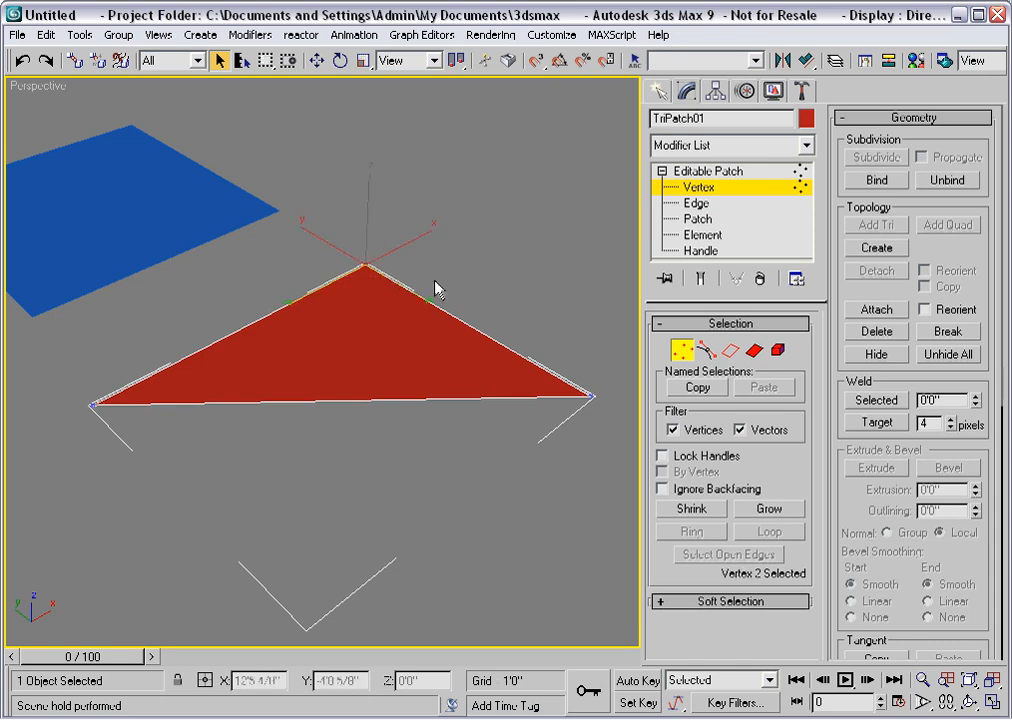
left_click(317, 60)
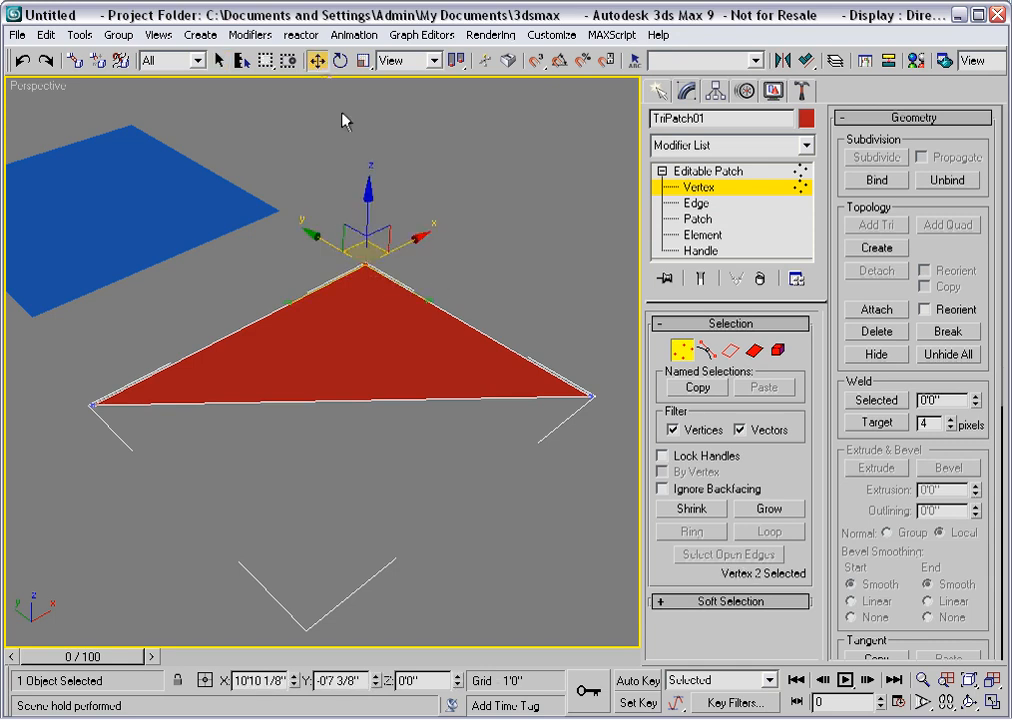
left_click_drag(365, 219, 364, 126)
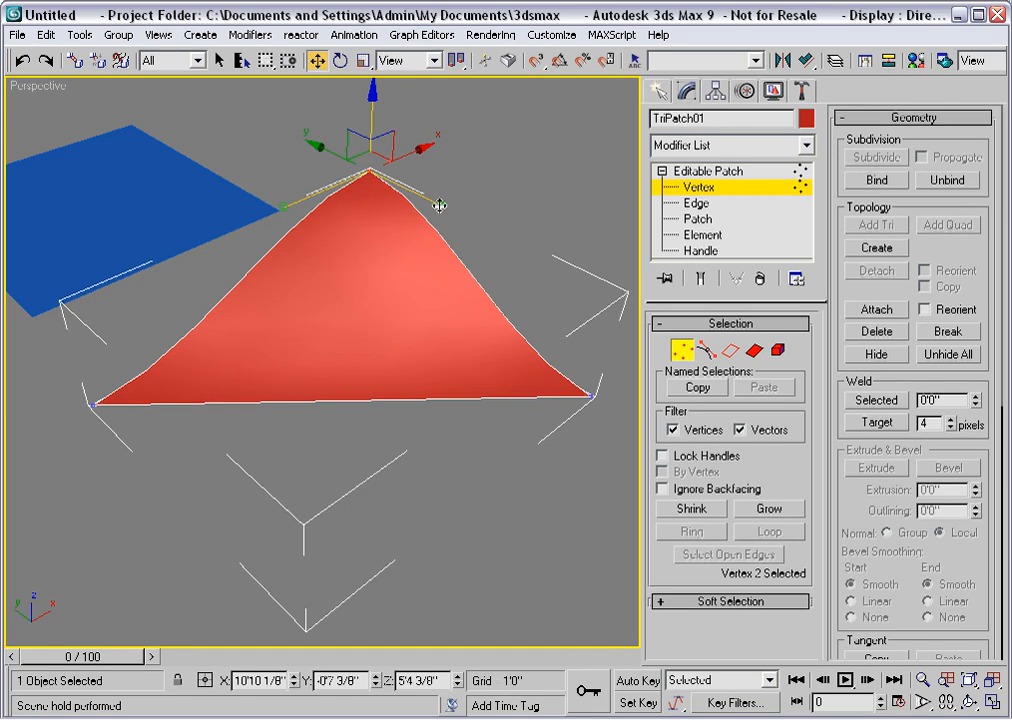
left_click_drag(437, 210, 417, 274)
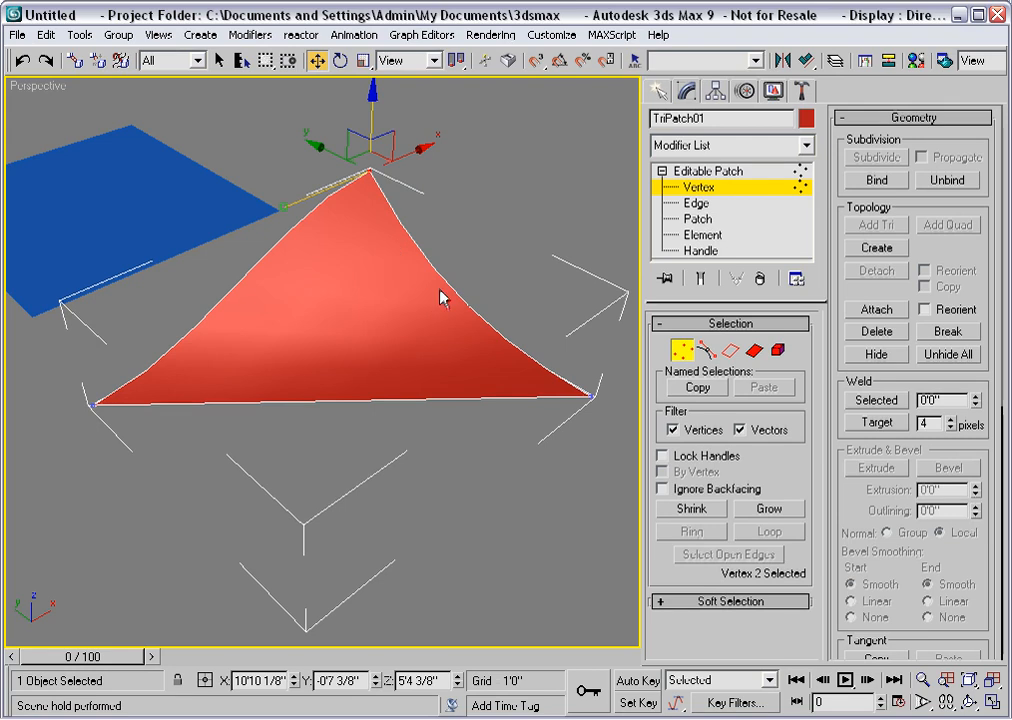
Step: Select the vertex at X 10'10 1/8", Y -14'3 2/8" and pull the tangent handle on its short edge away to curve that edge
left_click(591, 397)
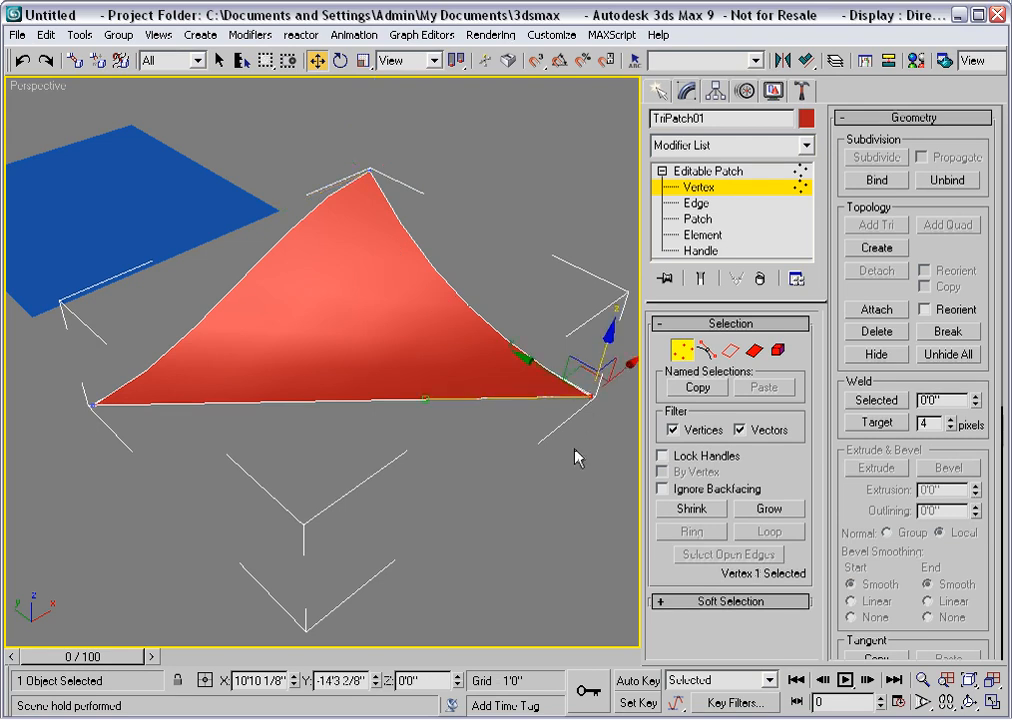
middle_click_drag(519, 410, 294, 421, "alt")
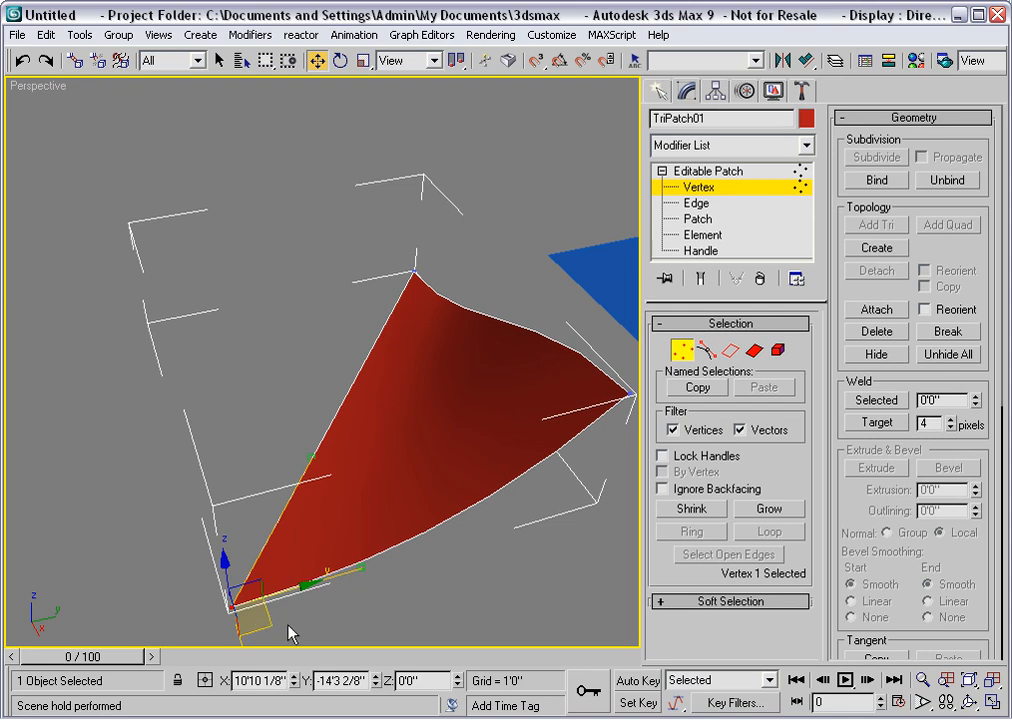
left_click_drag(362, 566, 467, 582)
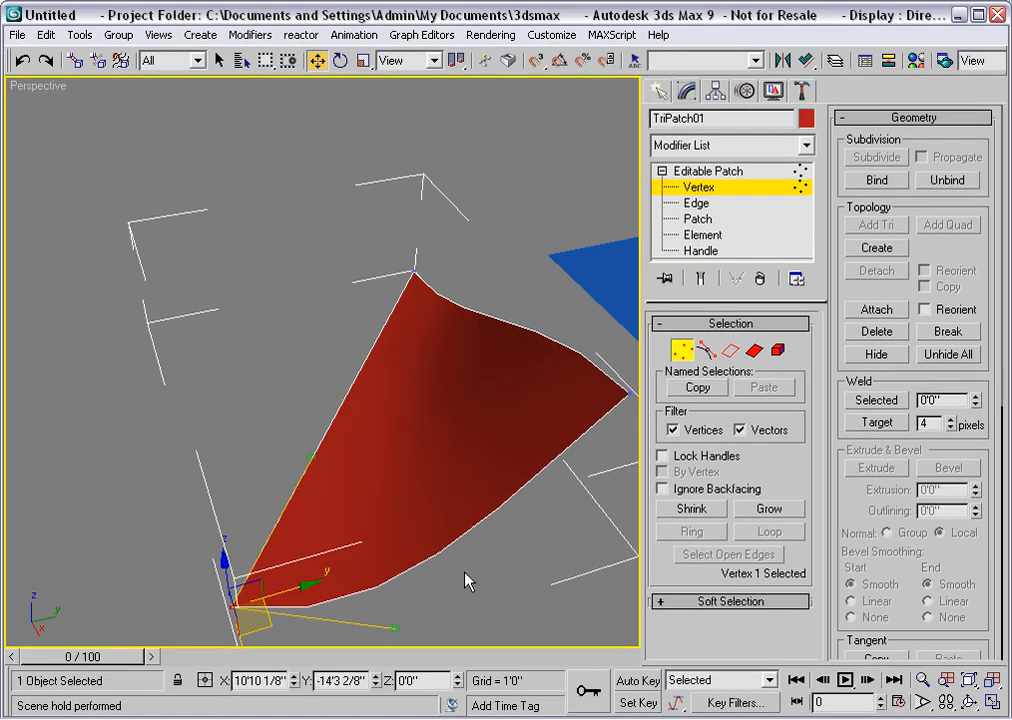
Step: In the Top view, pull both tangent handles of the same vertex outward so its two adjoining edges bow out
key("t")
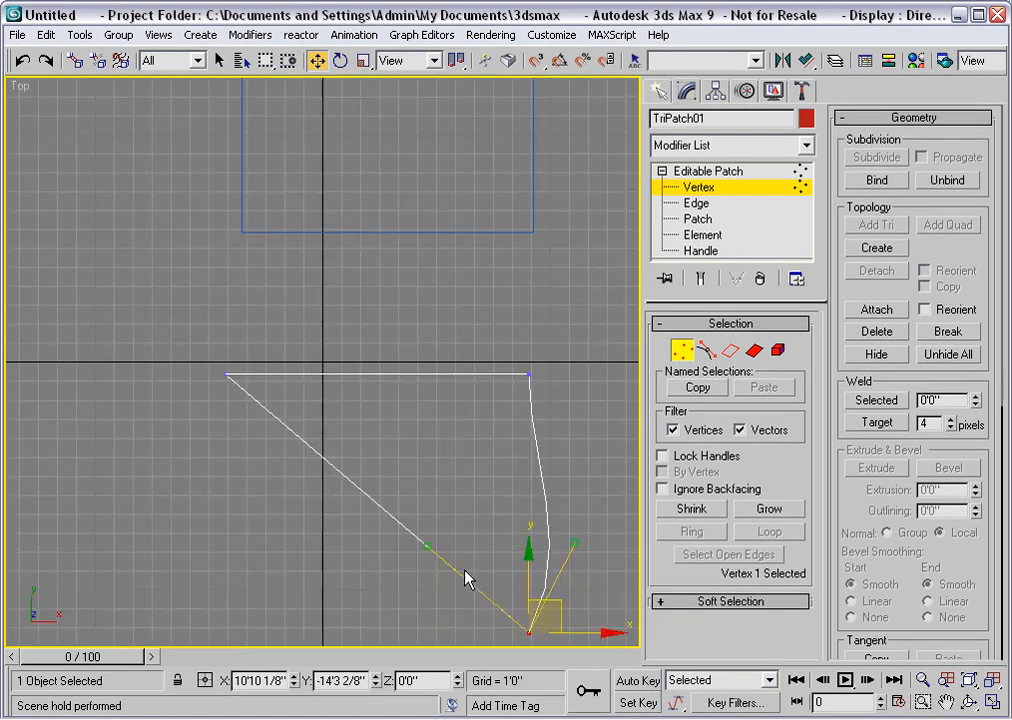
middle_click_drag(477, 436, 445, 330)
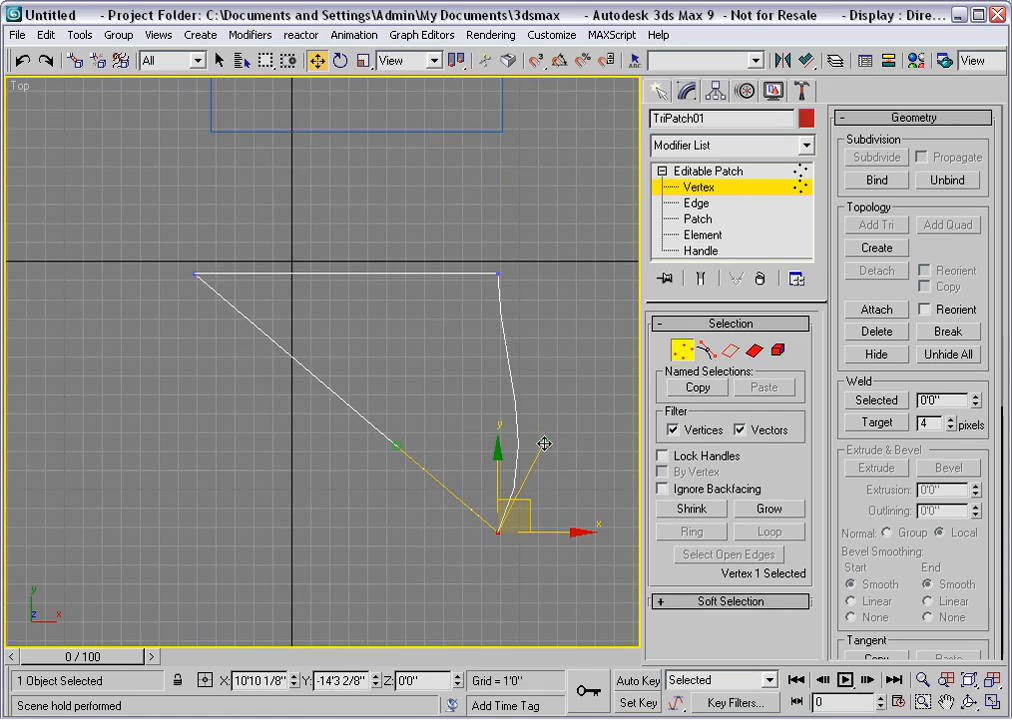
left_click_drag(544, 443, 586, 439)
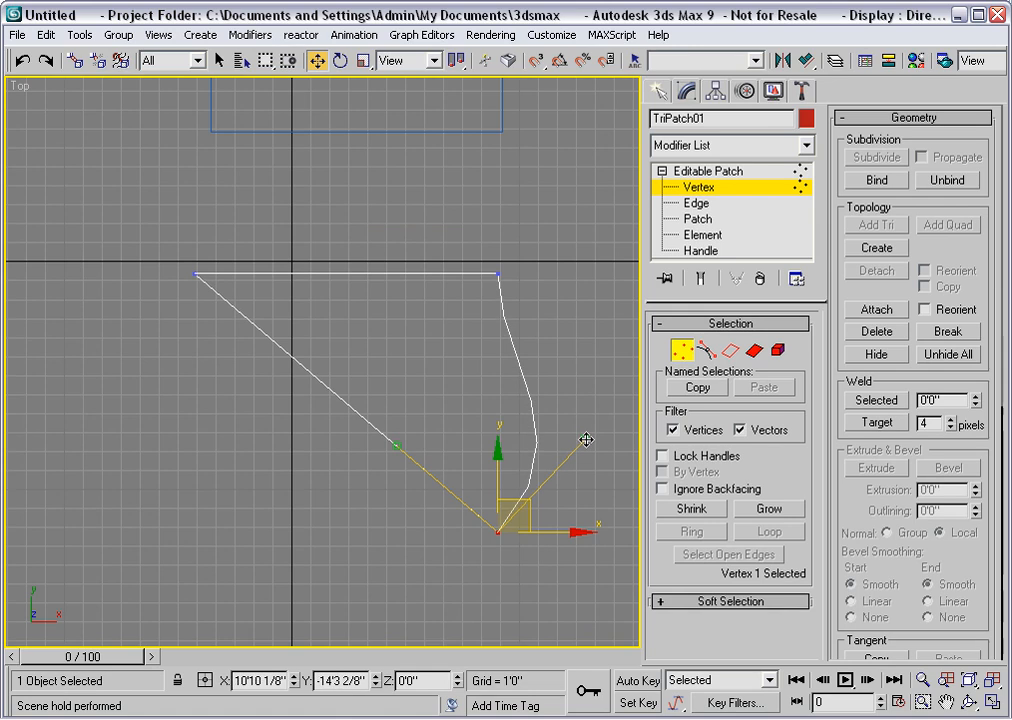
left_click_drag(398, 445, 357, 505)
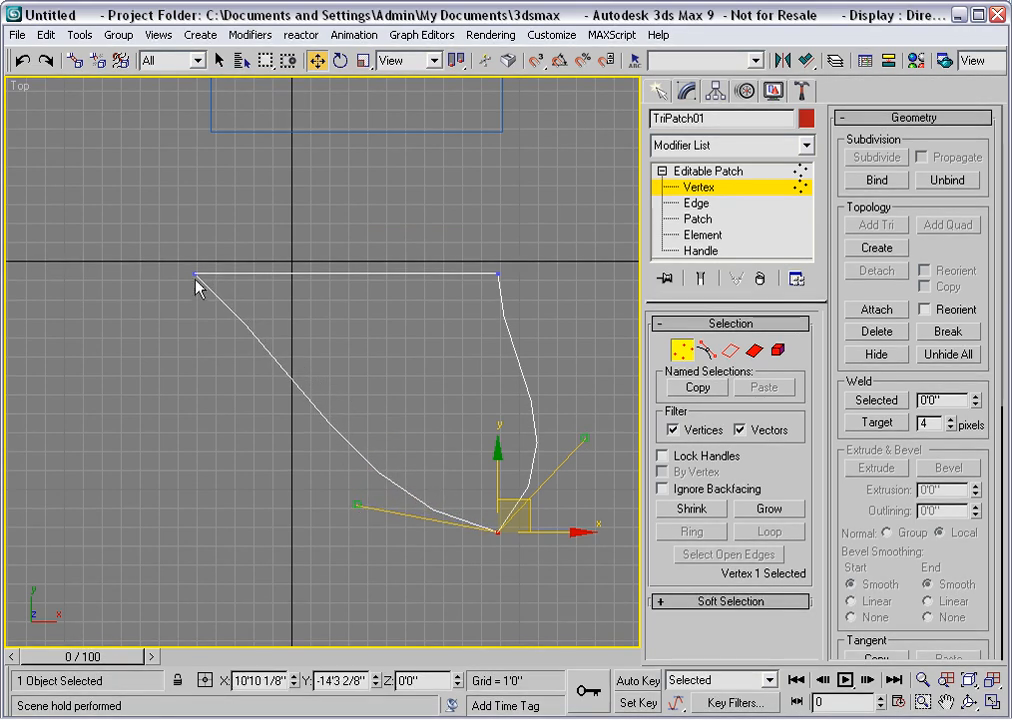
Step: Move the opposite corner vertex to about X -5'0", Y -2'10", pull its diagonal-edge handle outward, and return to the Perspective view
left_click_drag(196, 275, 197, 316)
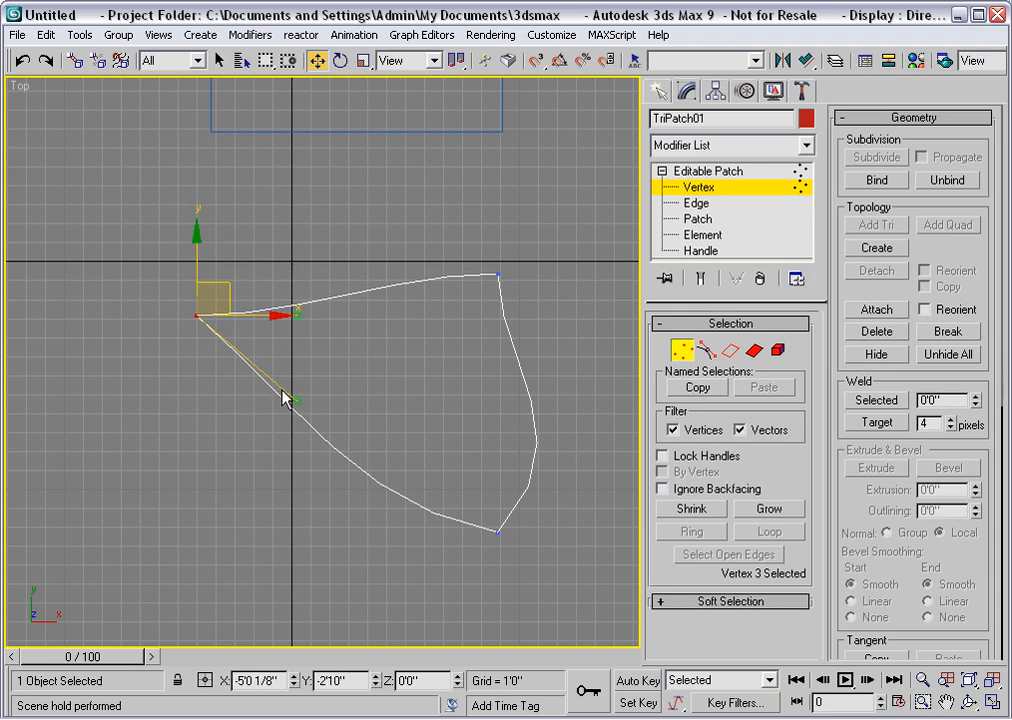
left_click_drag(296, 401, 233, 425)
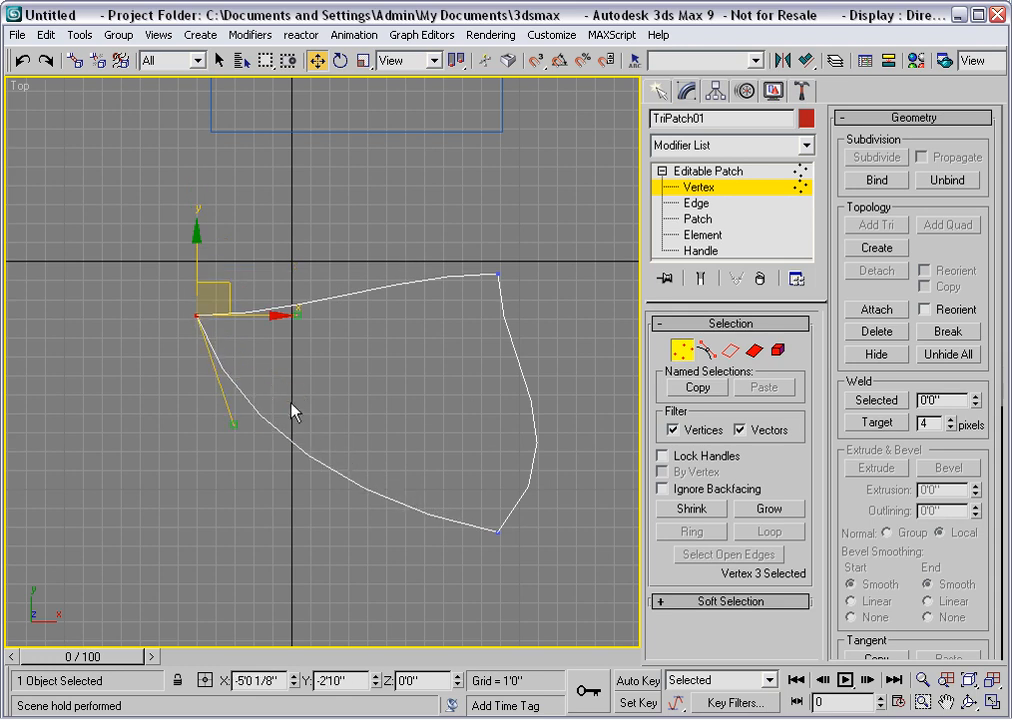
key("p")
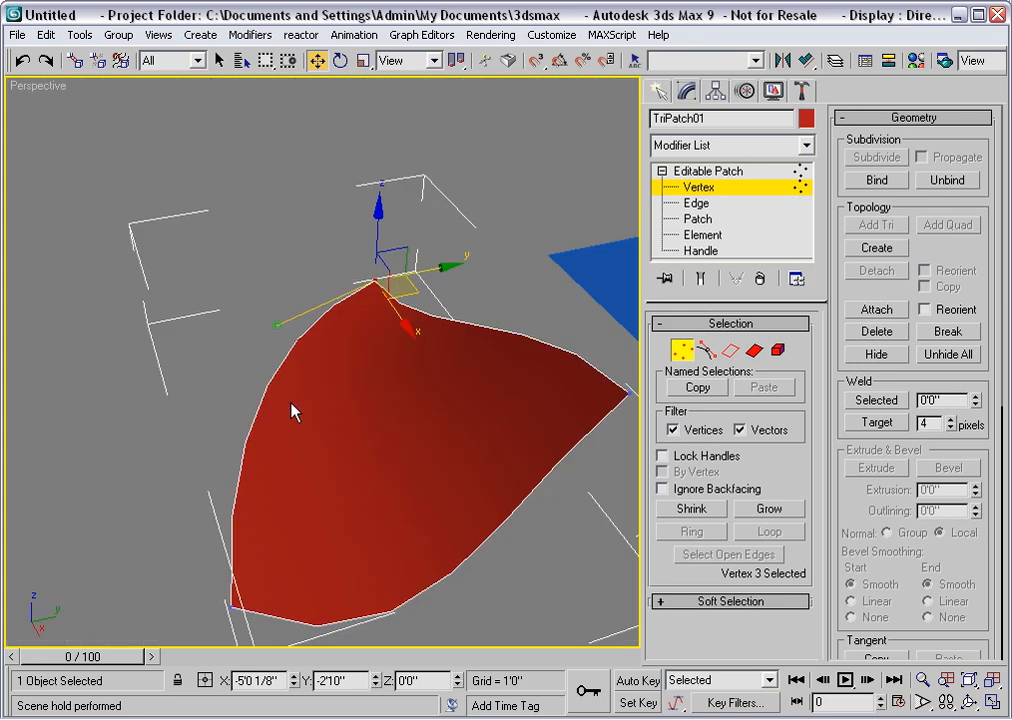
middle_click_drag(289, 393, 267, 357)
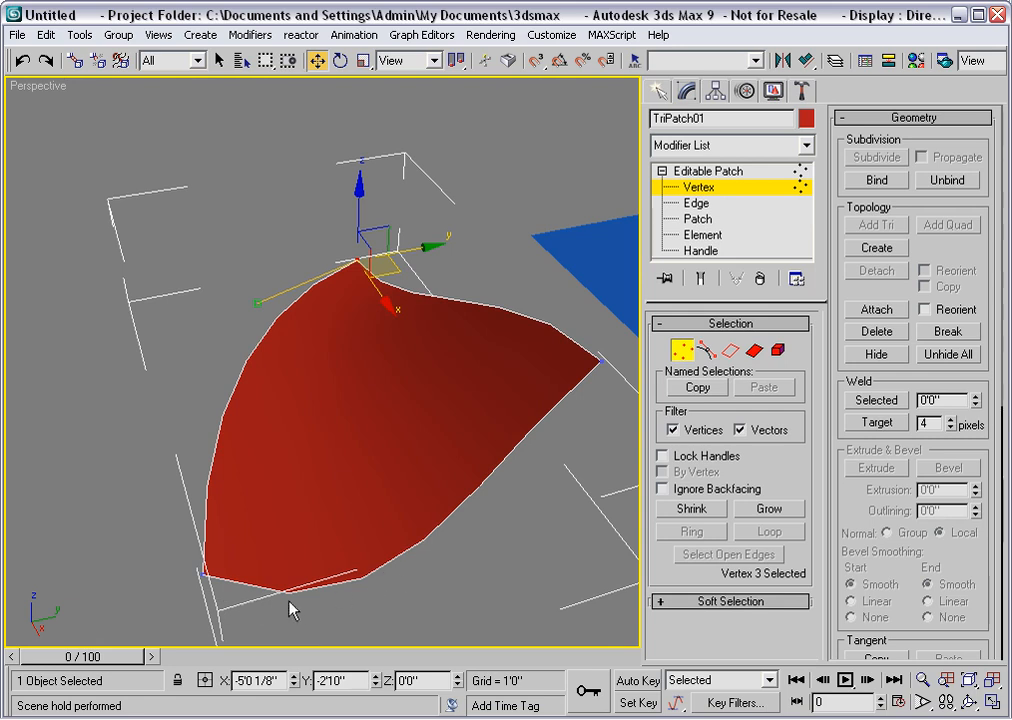
Step: Raise the red patch's view steps to 21, showing its interior edges while adjusting and hiding them again
left_click_drag(859, 499, 850, 162)
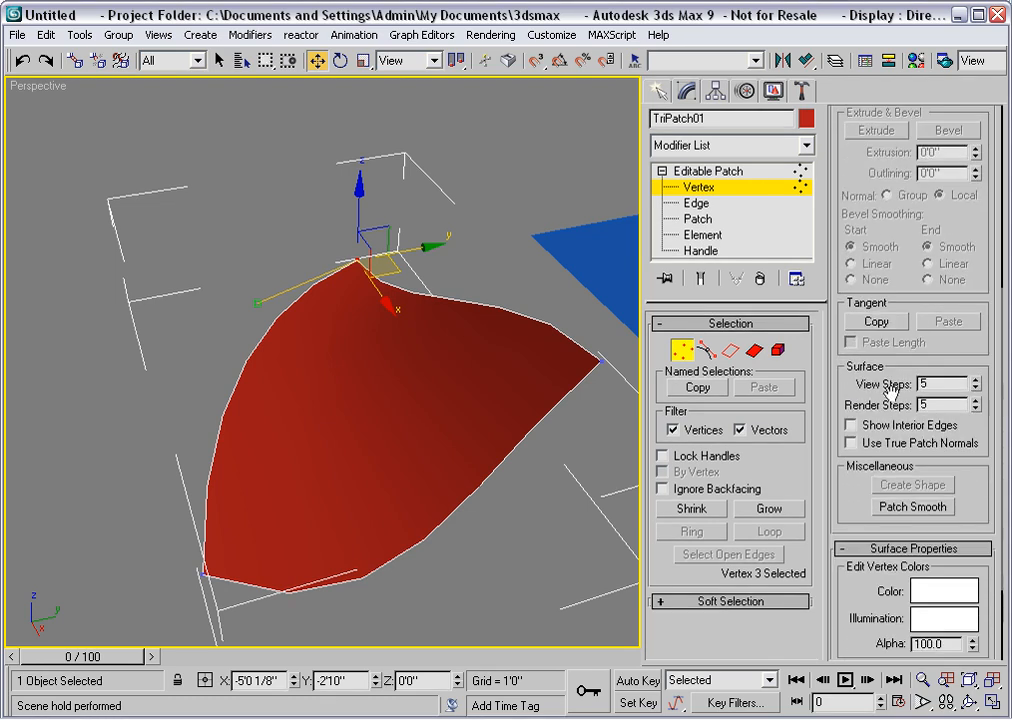
left_click(975, 380)
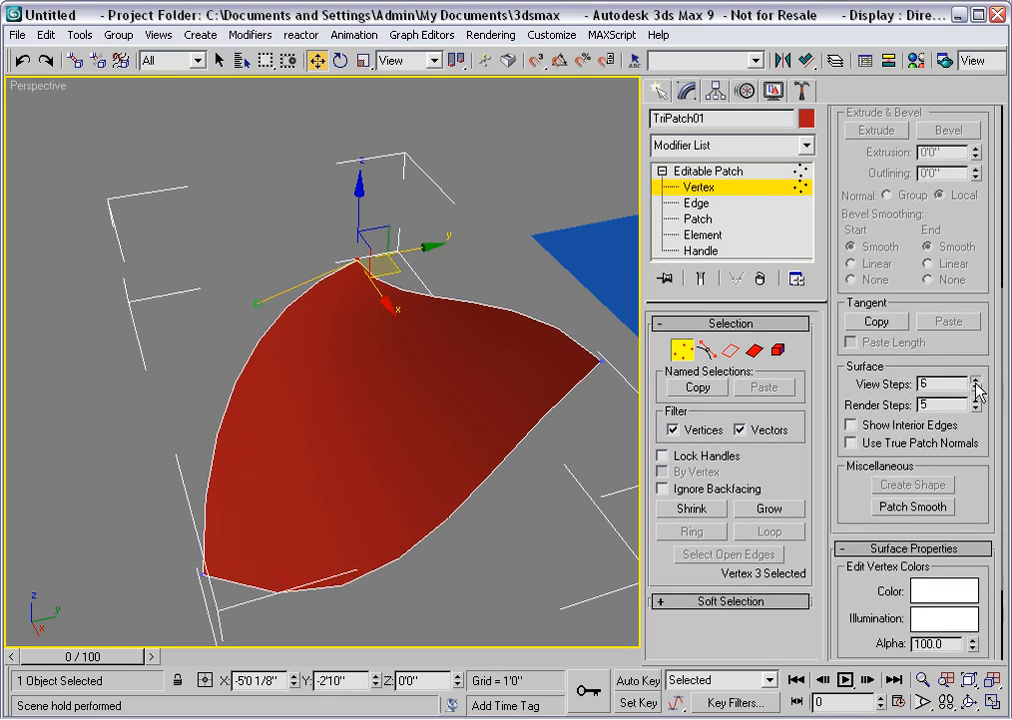
mouse_move(977, 385)
left_mouse_down()
mouse_move(974, 371)
mouse_move(967, 388)
left_mouse_up()
left_click(851, 425)
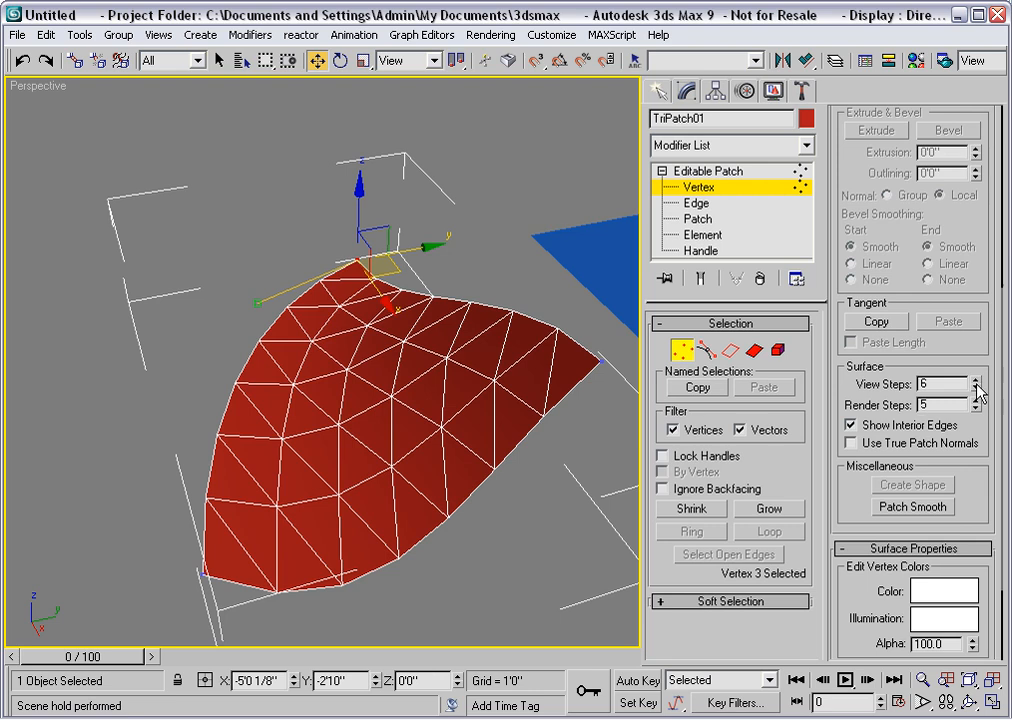
left_click_drag(976, 385, 977, 367)
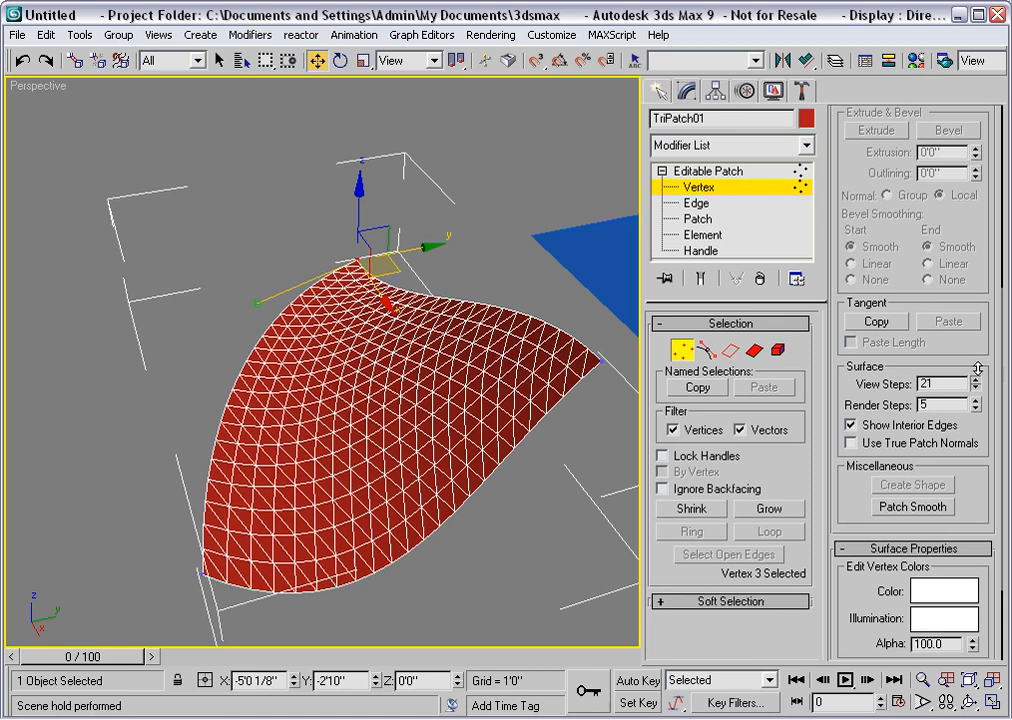
left_click(853, 426)
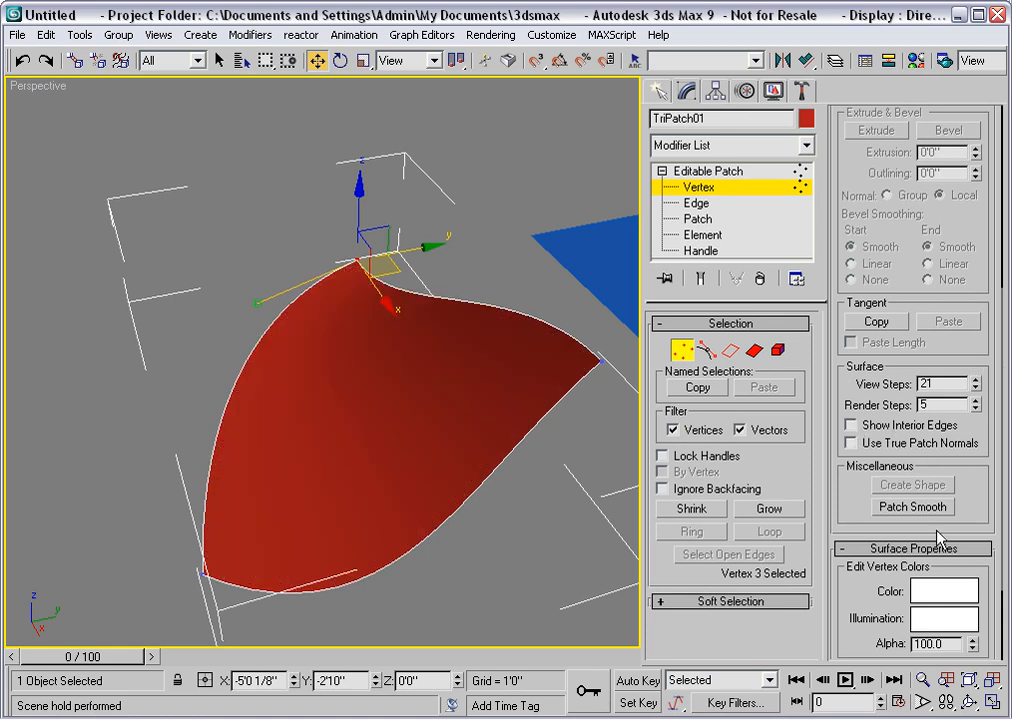
Step: At edge level, add a tri patch to the red patch's edge at X 10'10 1/8" and a quad patch to the new triangle's near edge
key("ctrl+r")
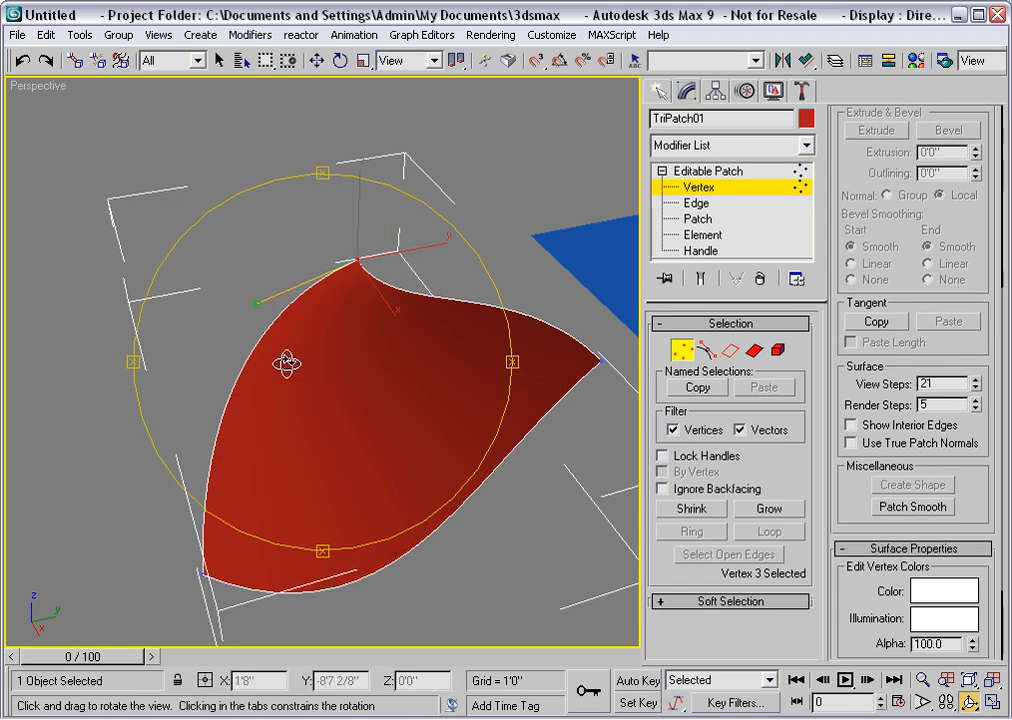
left_click_drag(287, 364, 281, 329)
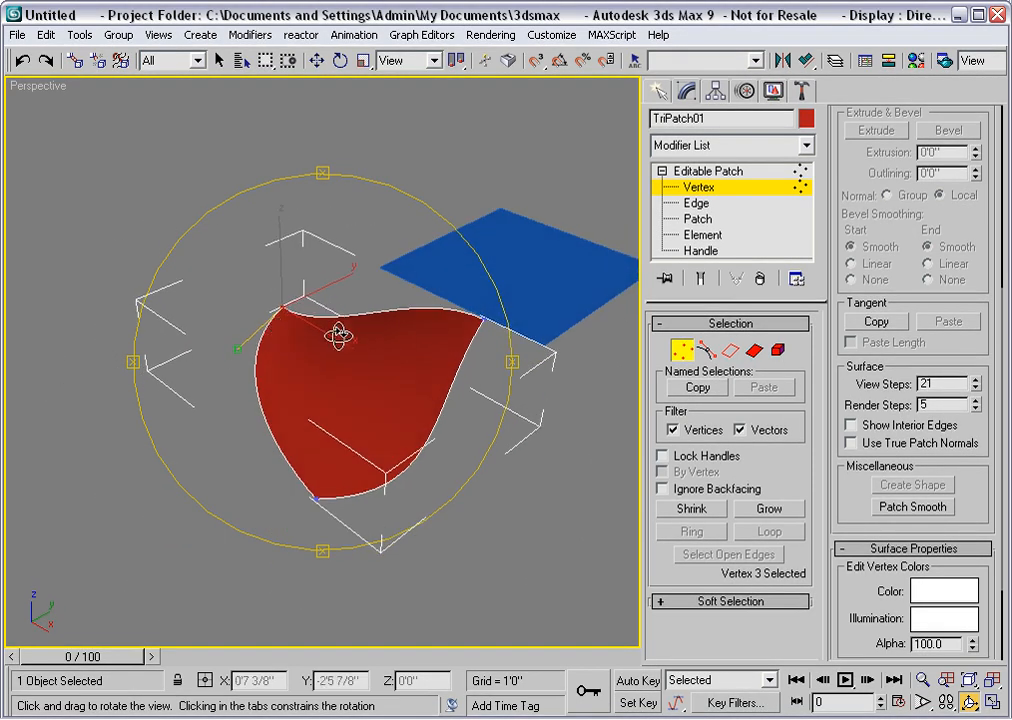
left_click(694, 204)
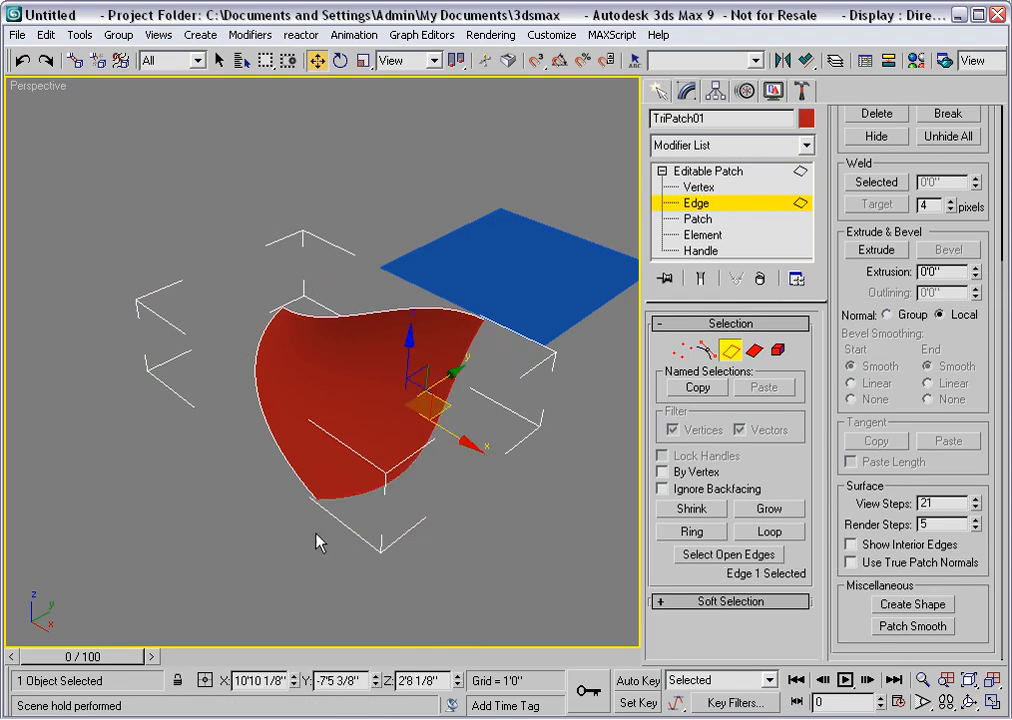
middle_click_drag(380, 546, 321, 531)
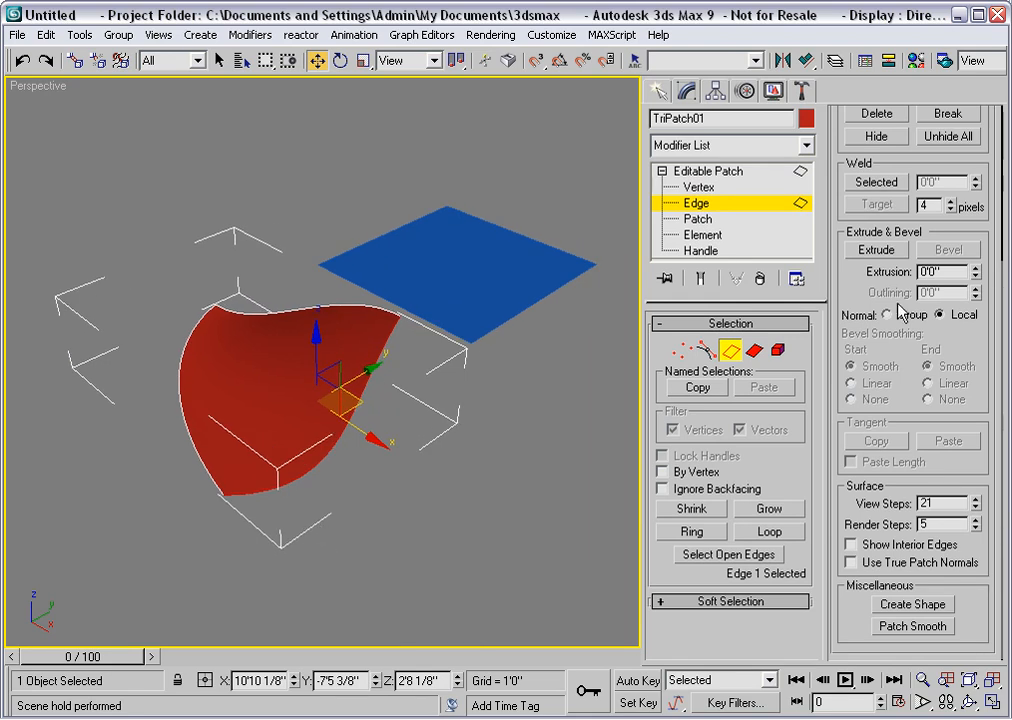
left_click_drag(848, 165, 852, 400)
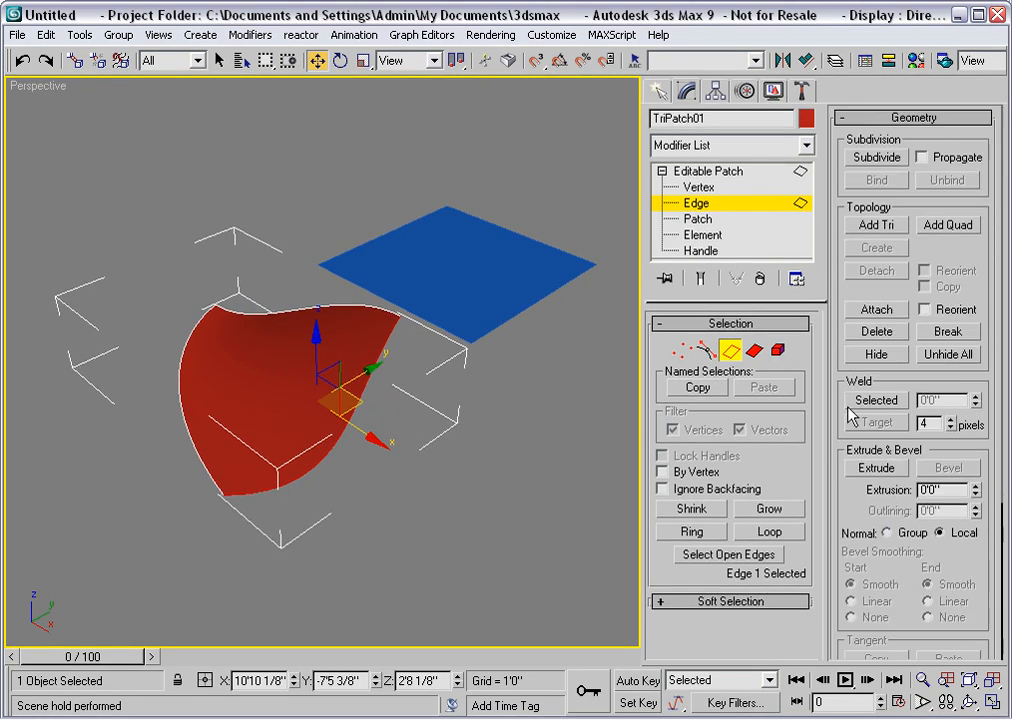
left_click(884, 226)
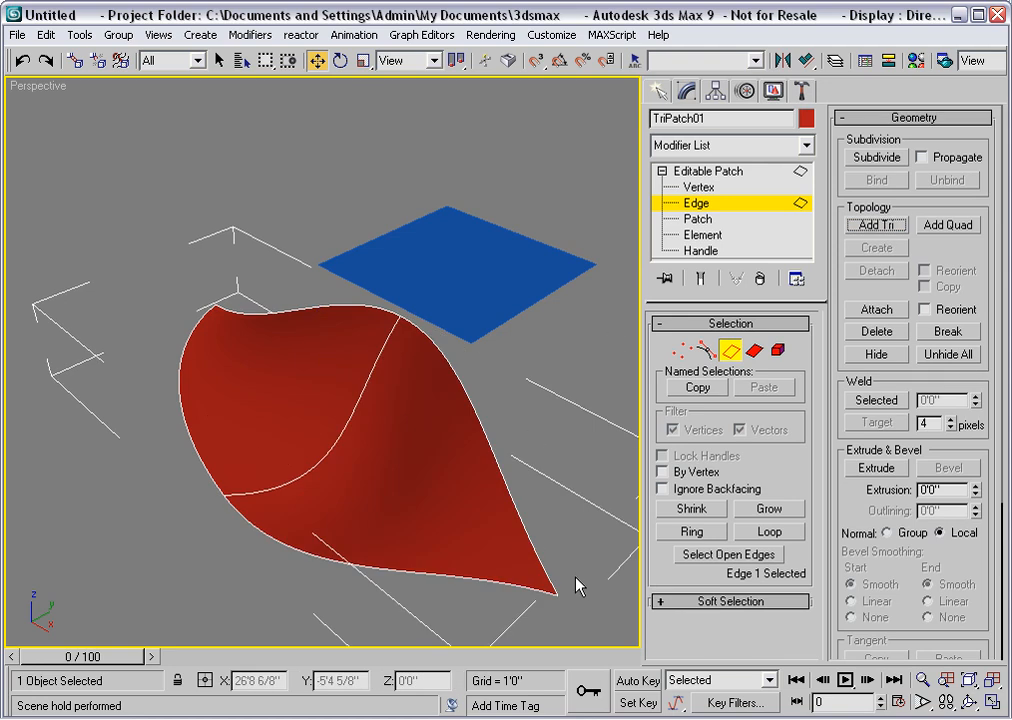
left_click(313, 556)
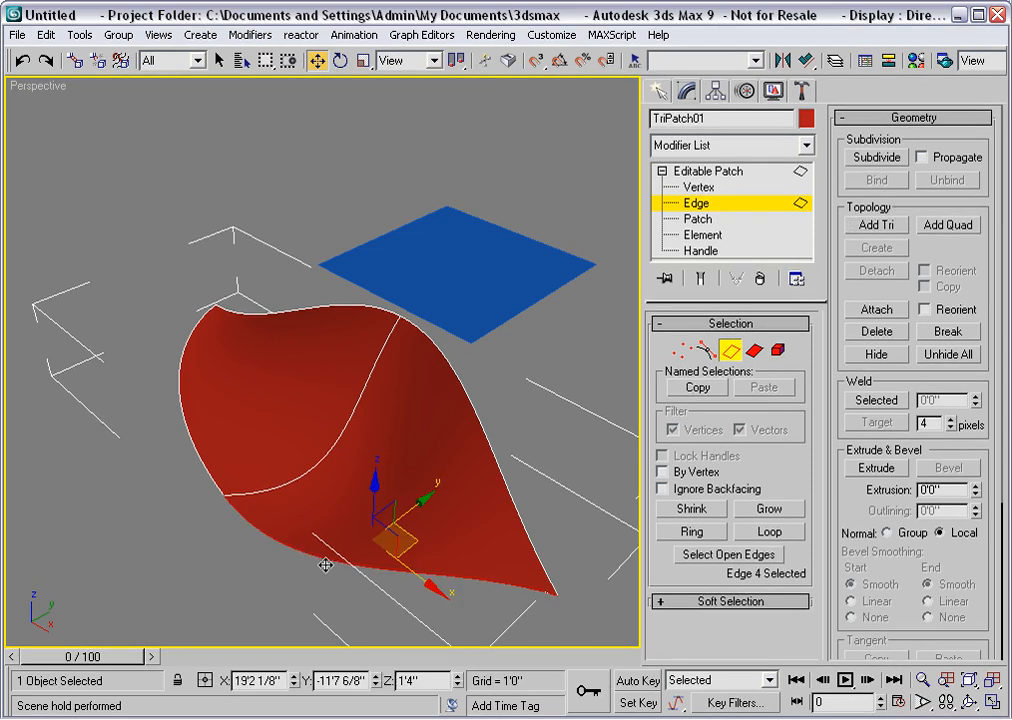
left_click(940, 225)
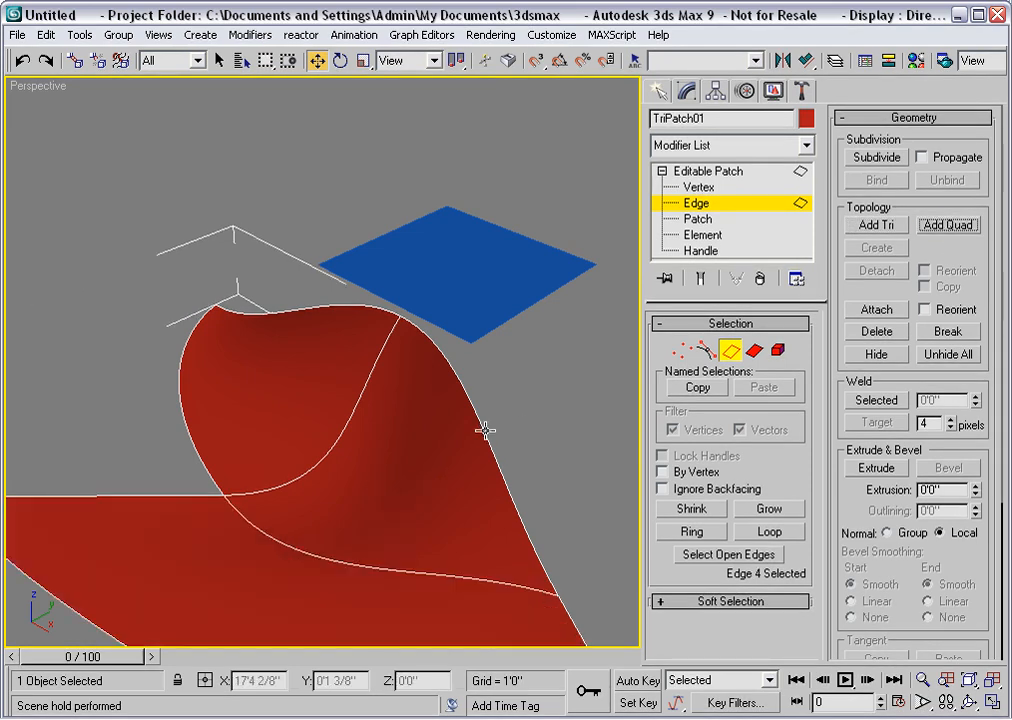
Step: At vertex level, move the new quad's far outer corner vertex to about X 10'10", Y -23'5"
middle_click_drag(483, 427, 461, 393, "alt")
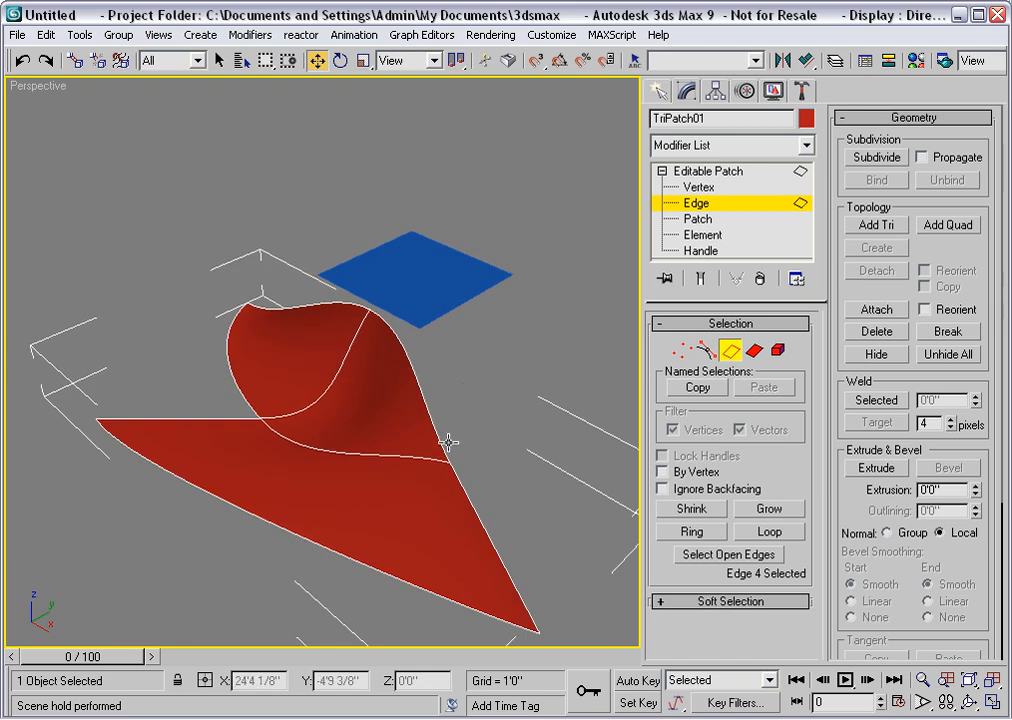
middle_click_drag(477, 452, 362, 457, "alt")
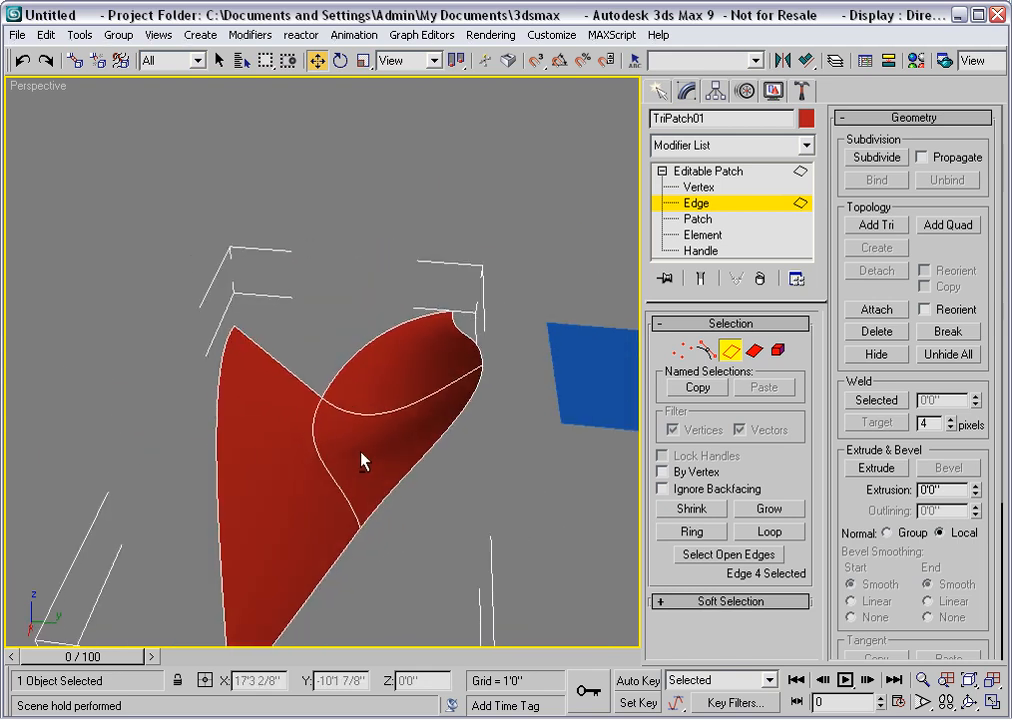
scroll(362, 460, "down", 3)
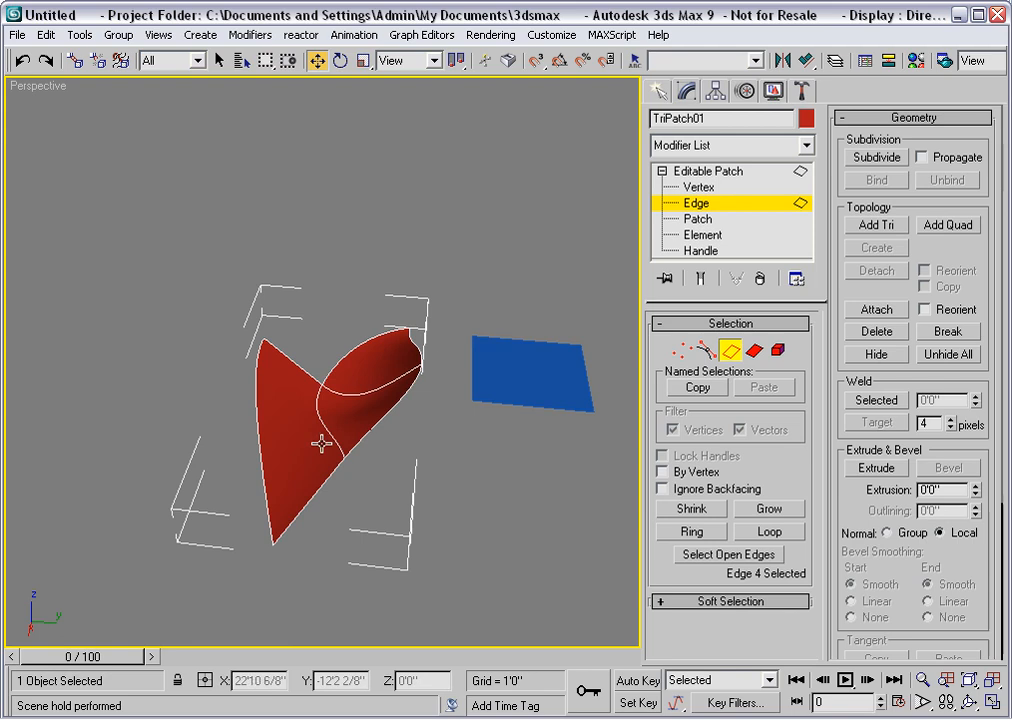
left_click(681, 352)
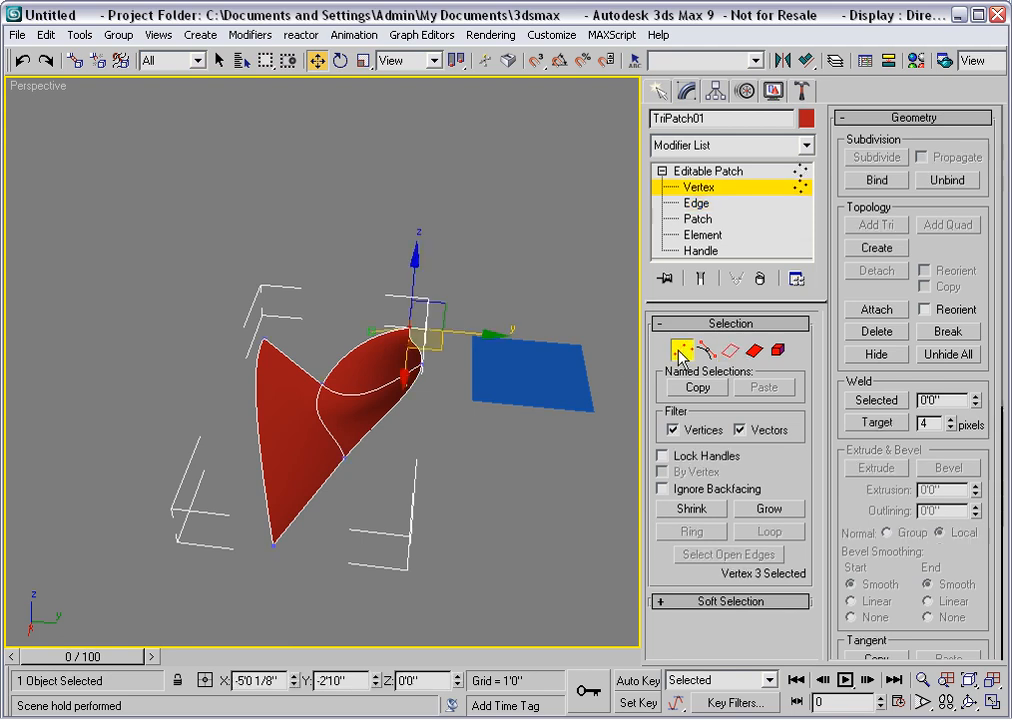
left_click(268, 341)
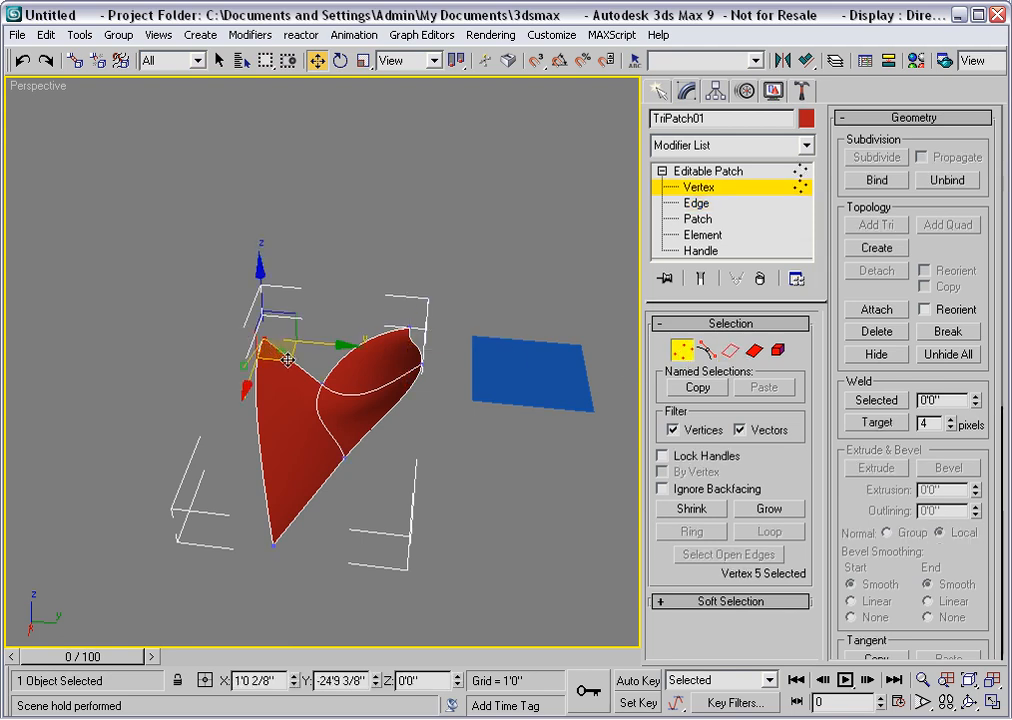
mouse_move(287, 360)
left_mouse_down()
mouse_move(283, 400)
mouse_move(270, 358)
left_mouse_up()
Step: Select the outer vertex shared by the added tri and quad, and pull its quad-edge and shared-edge tangent handles in toward the quad
scroll(337, 452, "up", 3)
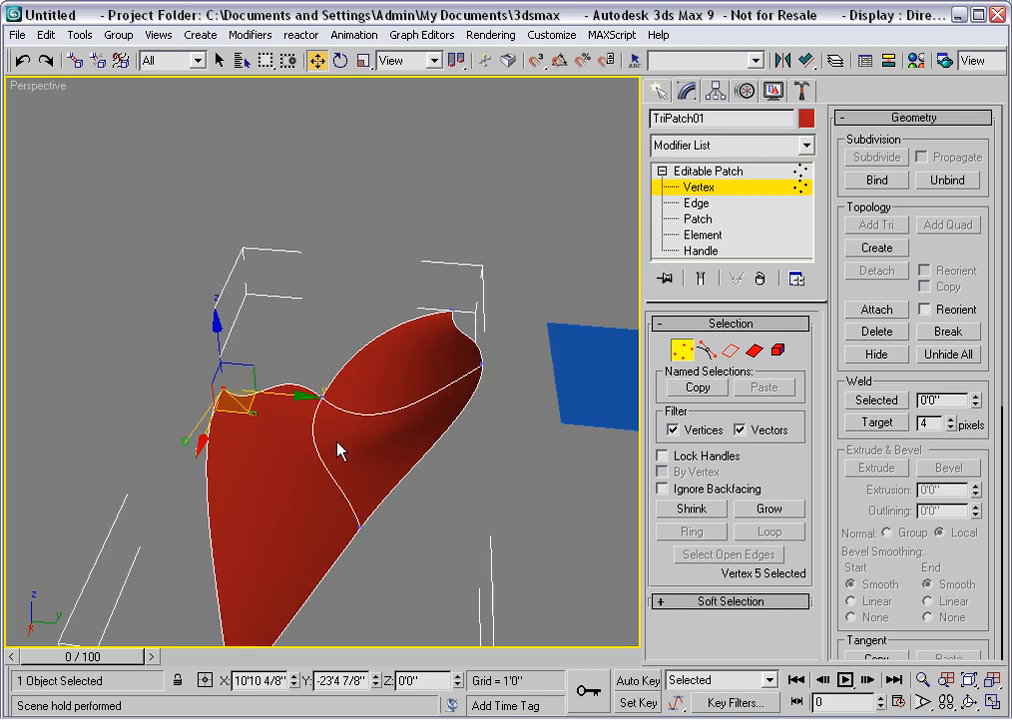
middle_click_drag(336, 450, 355, 460, "alt")
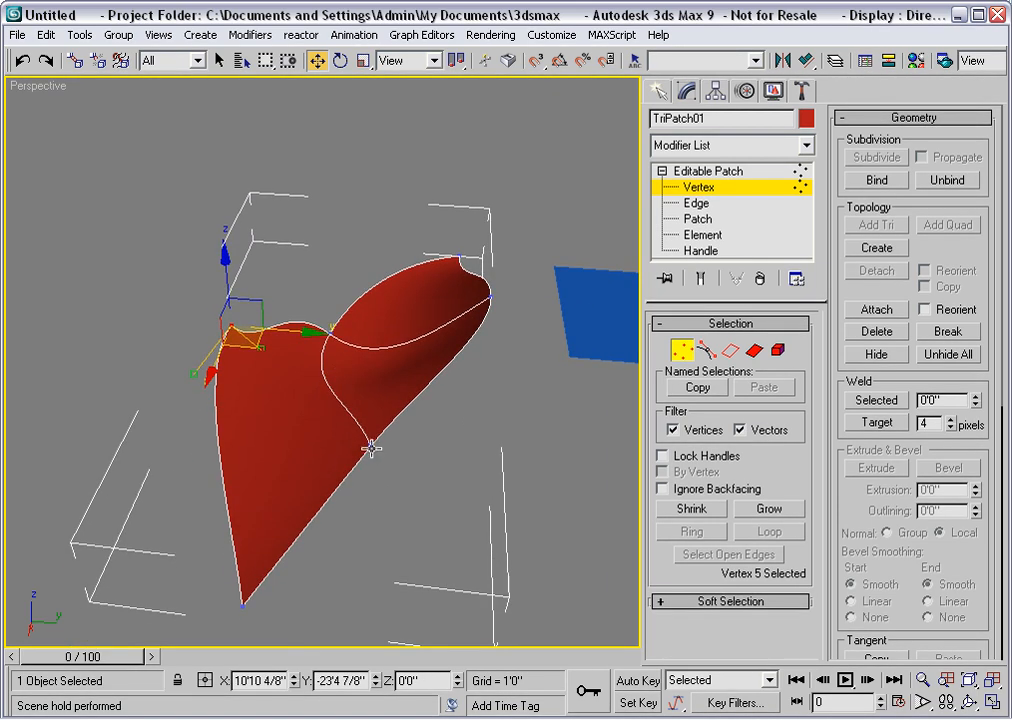
left_click(371, 449)
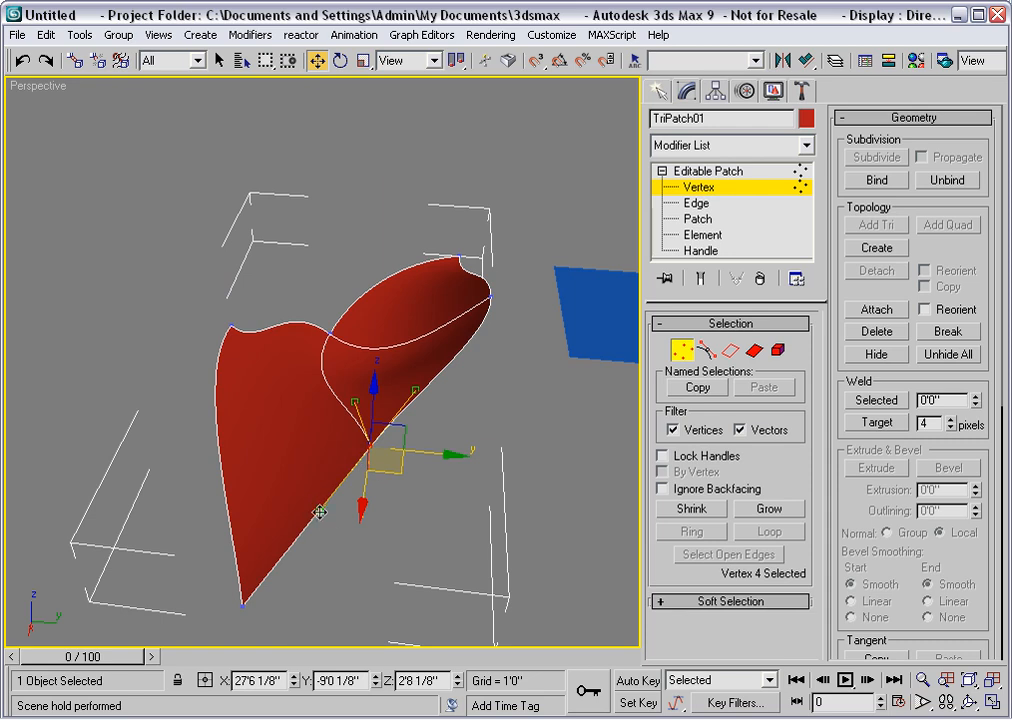
left_click_drag(319, 510, 287, 458)
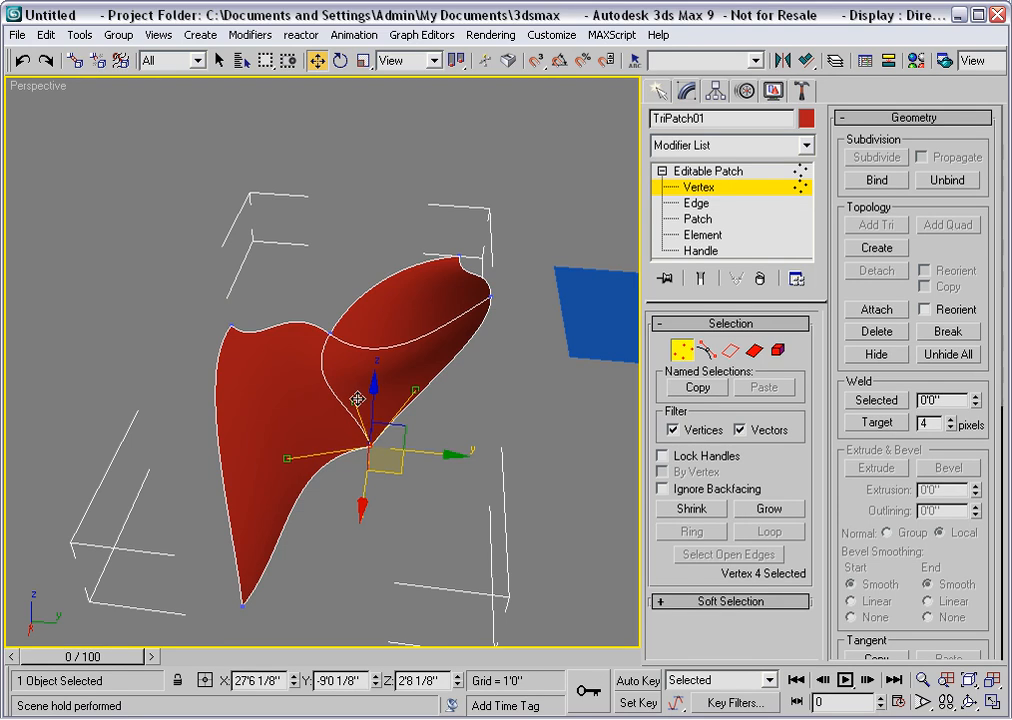
left_click_drag(356, 399, 322, 418)
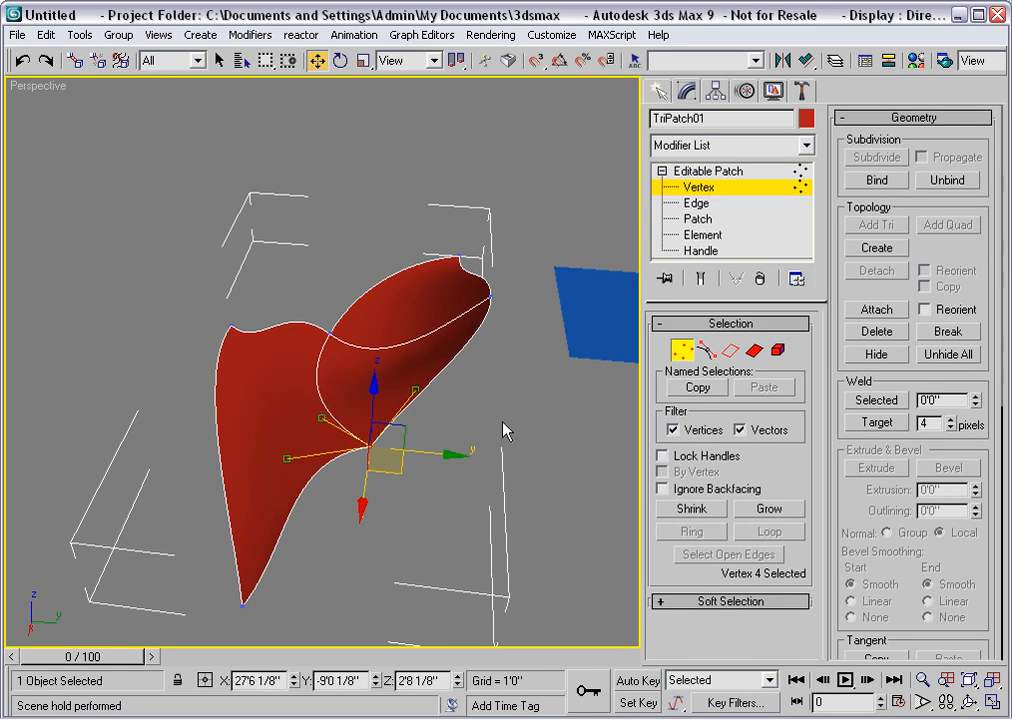
Step: Switch to the blue quad patch and raise its corner vertex at X -4'2 6/8", Y 23'1 6/8" to a height of about 4'11 6/8"
middle_click_drag(500, 423, 420, 403)
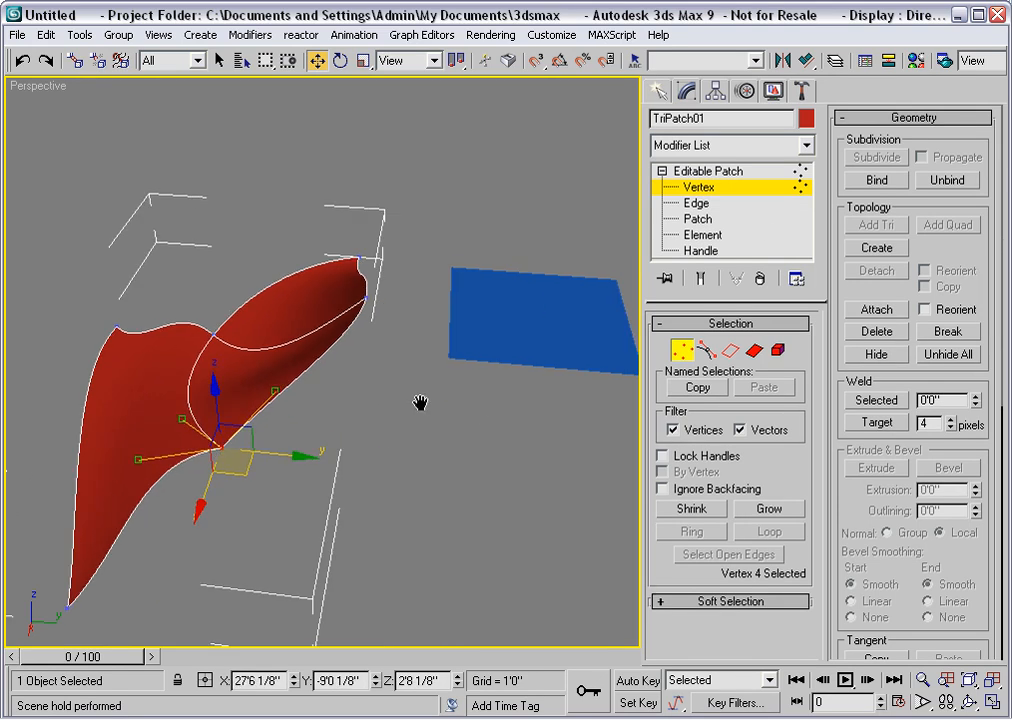
left_click(735, 188)
left_click(545, 332)
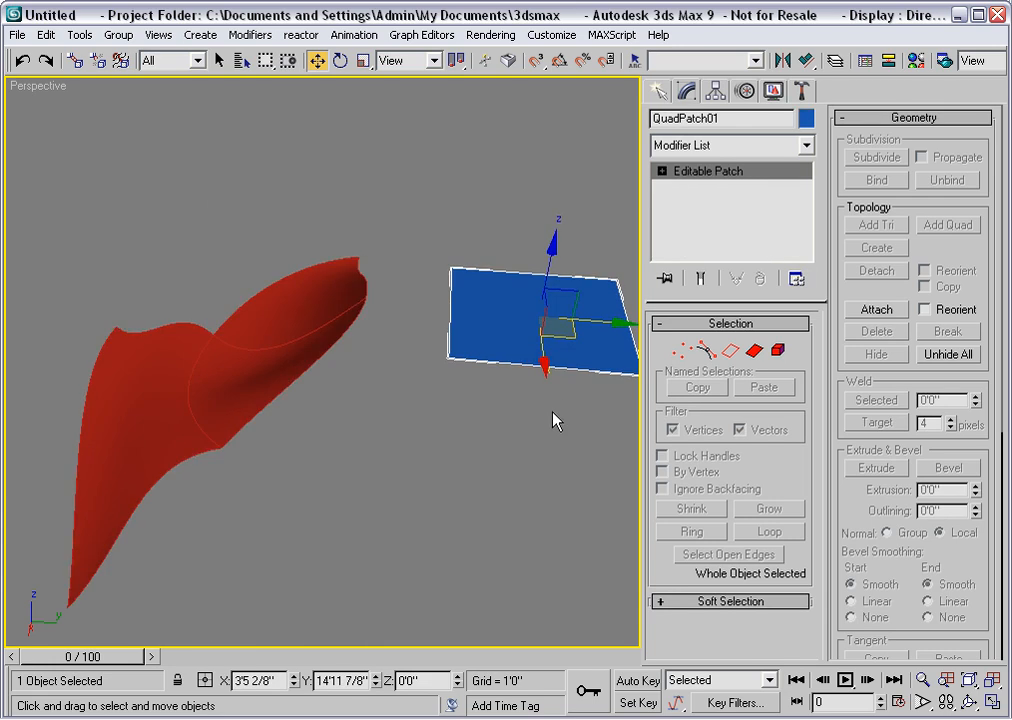
middle_click_drag(553, 420, 440, 415)
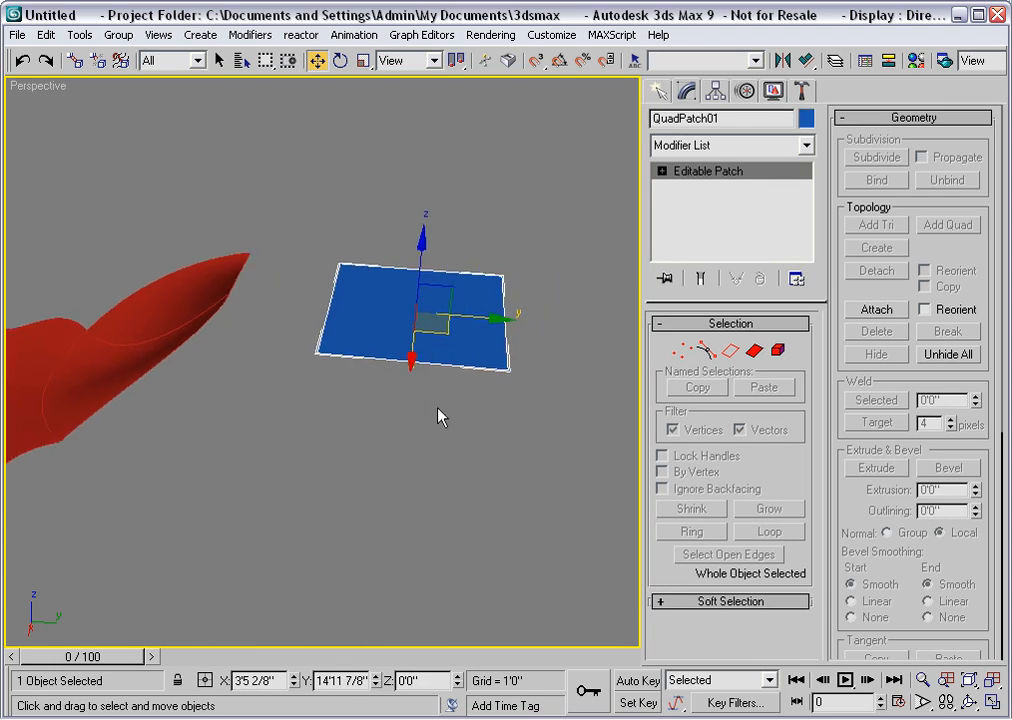
left_click(682, 350)
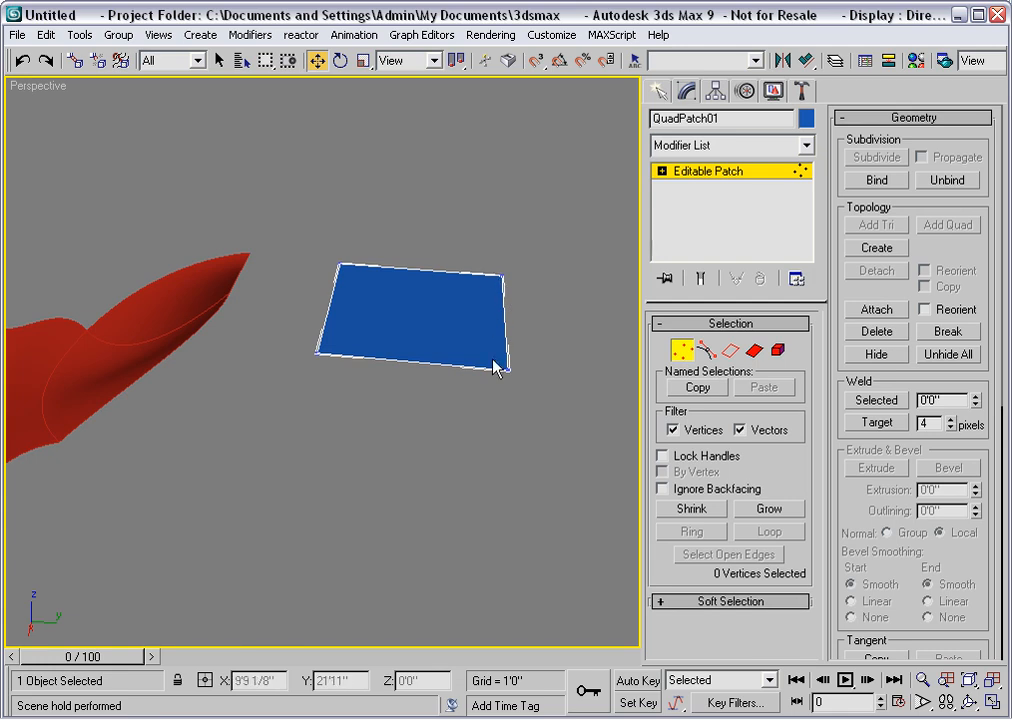
left_click(502, 277)
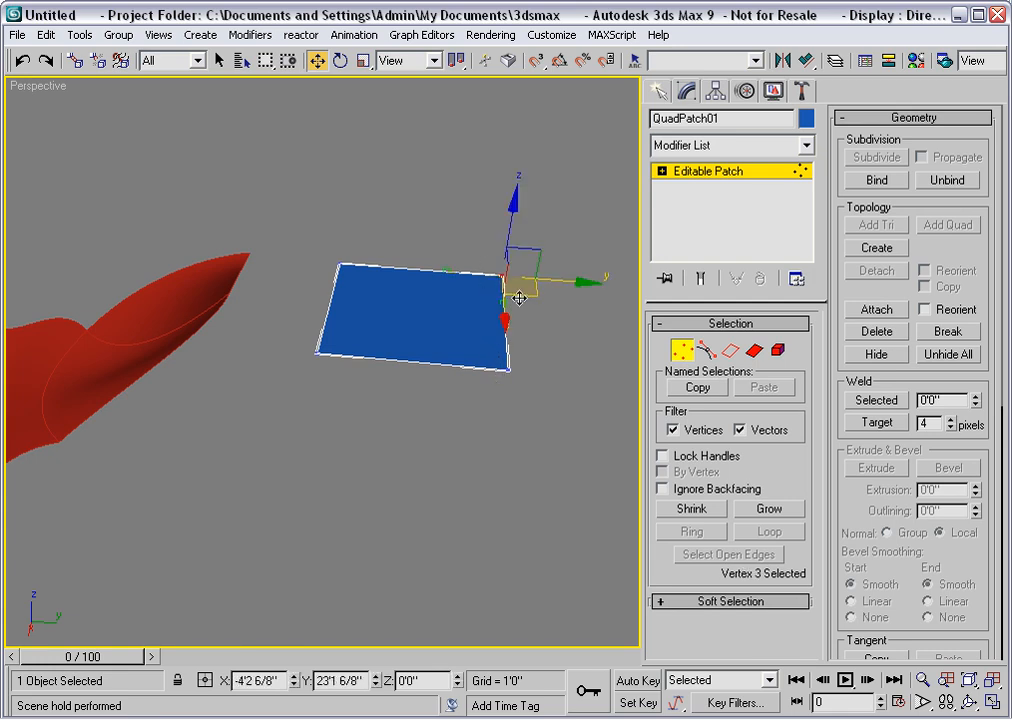
left_click_drag(508, 226, 562, 290)
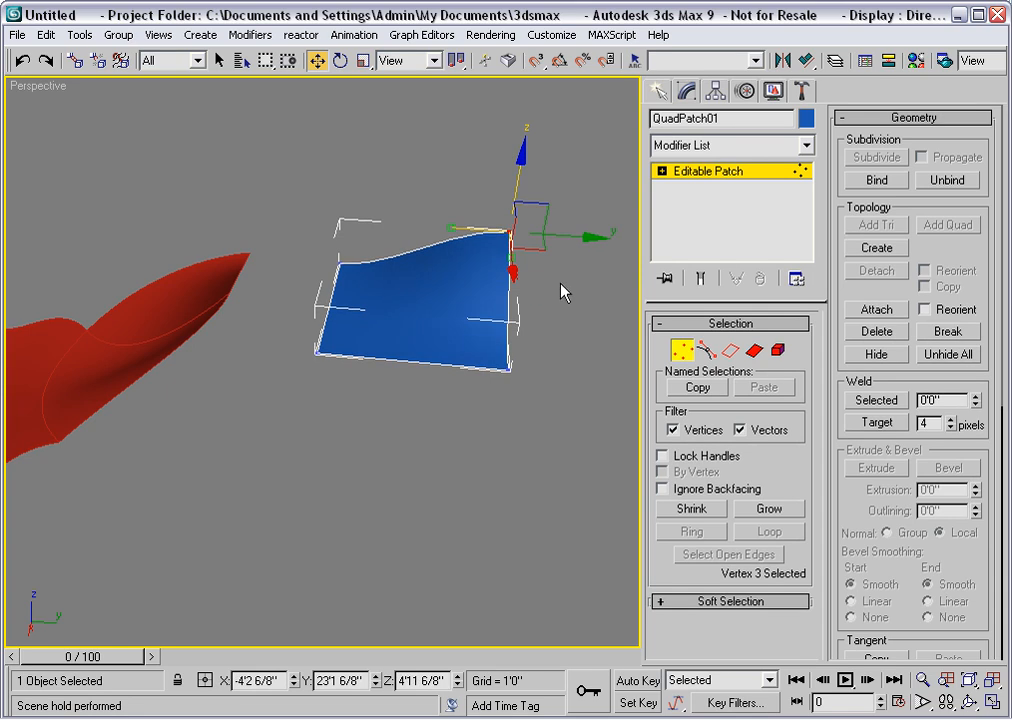
Step: At edge level, add a quad patch to the blue patch's near edge and another to the new patch's positive-Y side edge
left_click(731, 350)
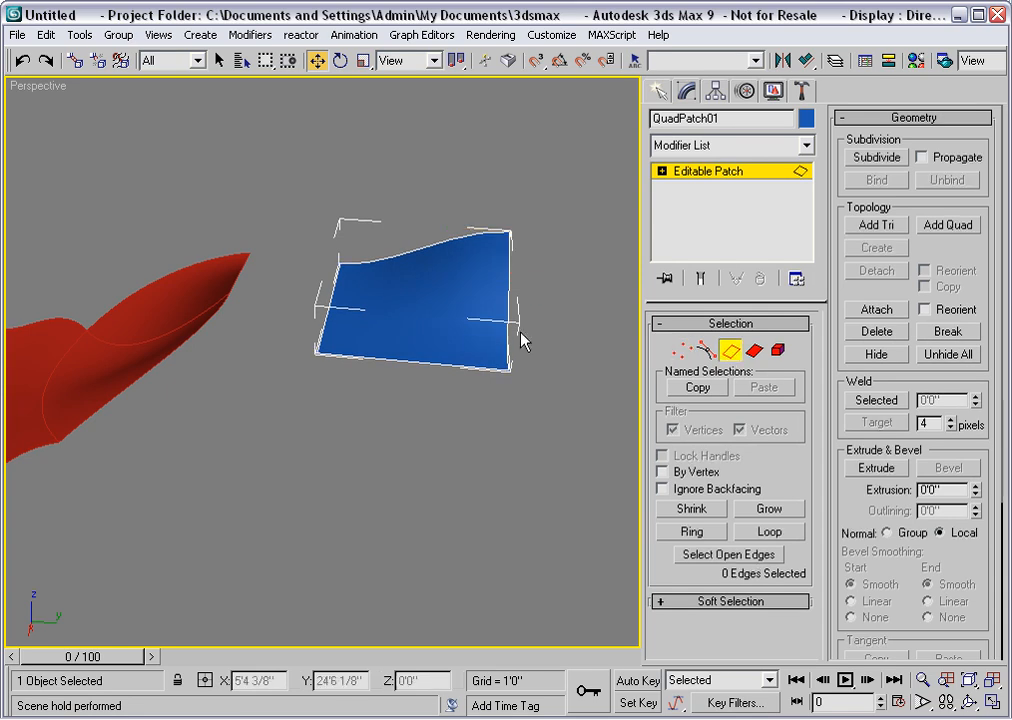
left_click(464, 358)
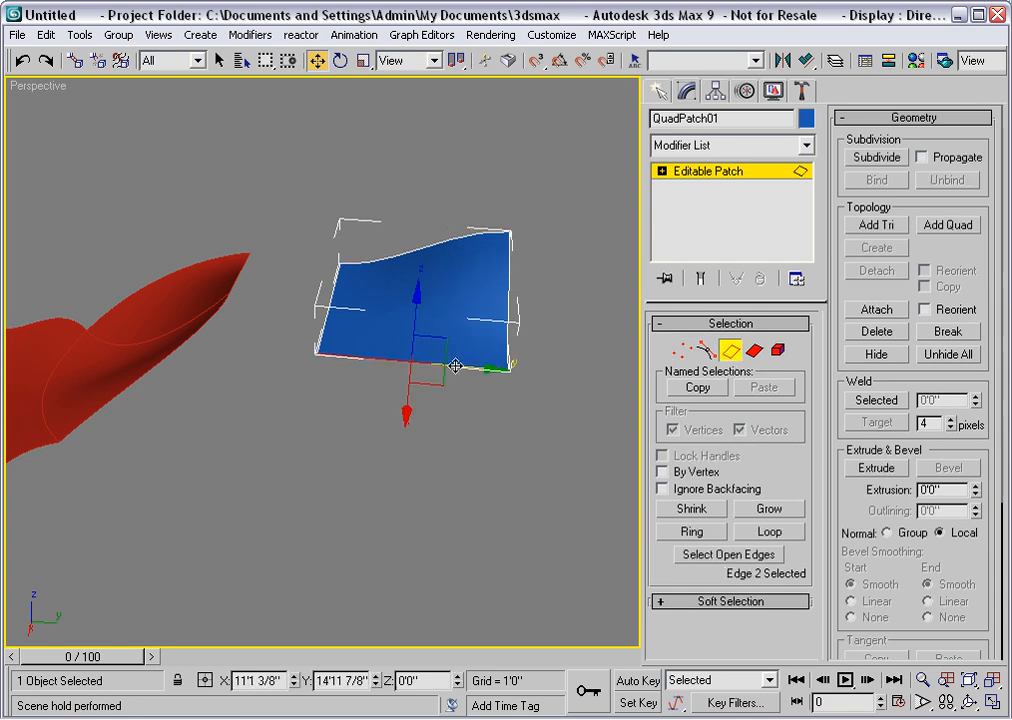
left_click(943, 225)
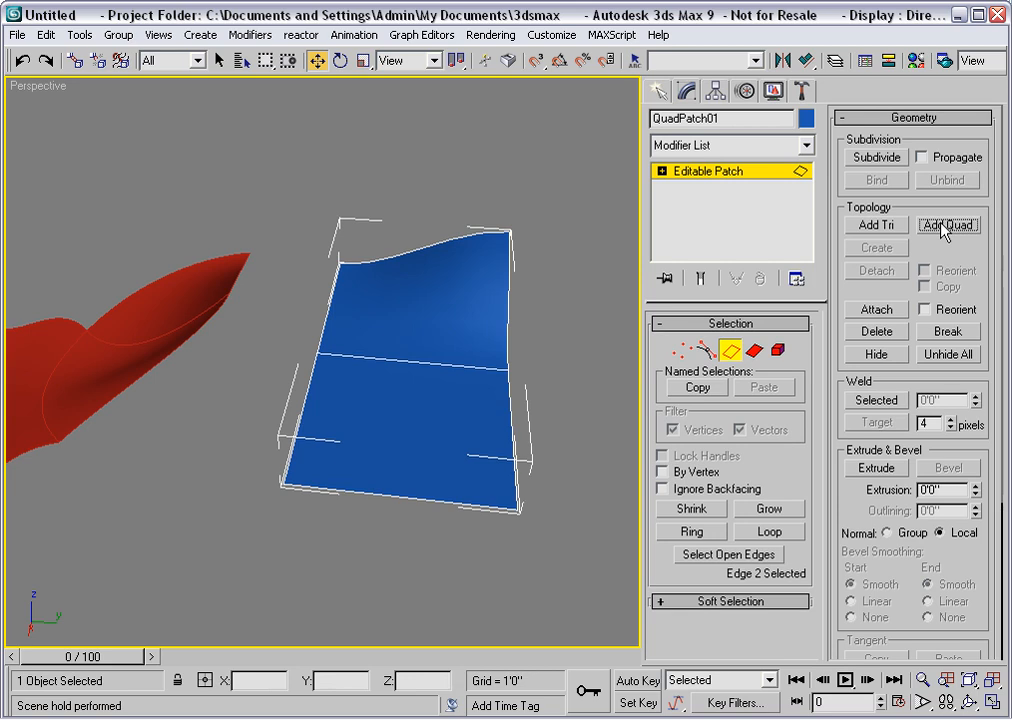
left_click(517, 458)
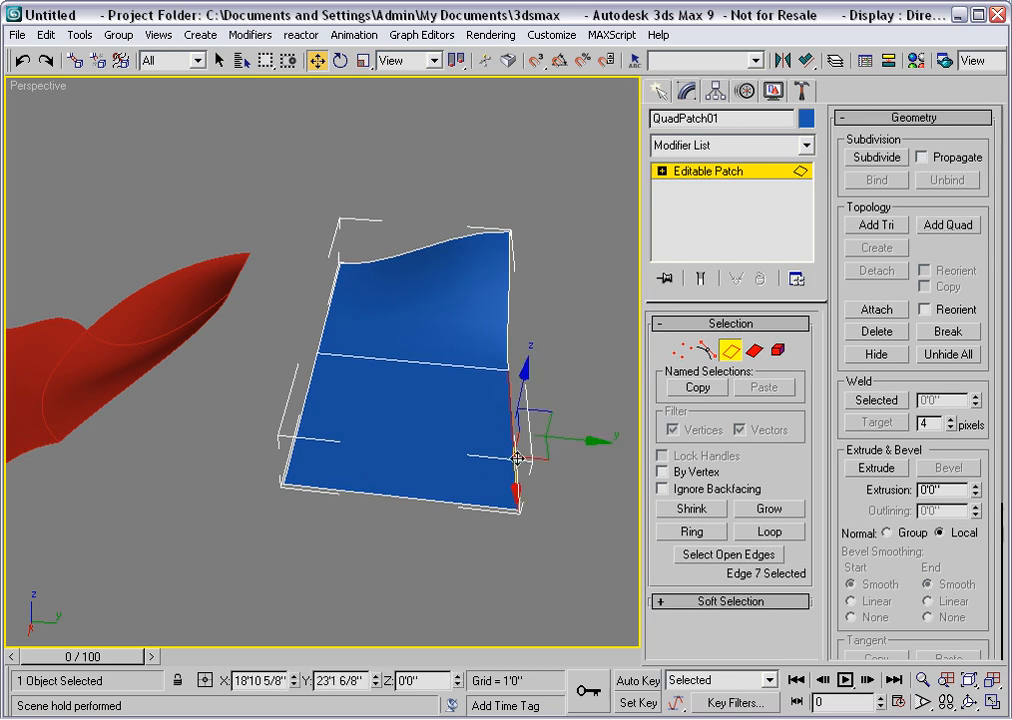
left_click(933, 226)
middle_click_drag(561, 395, 441, 401)
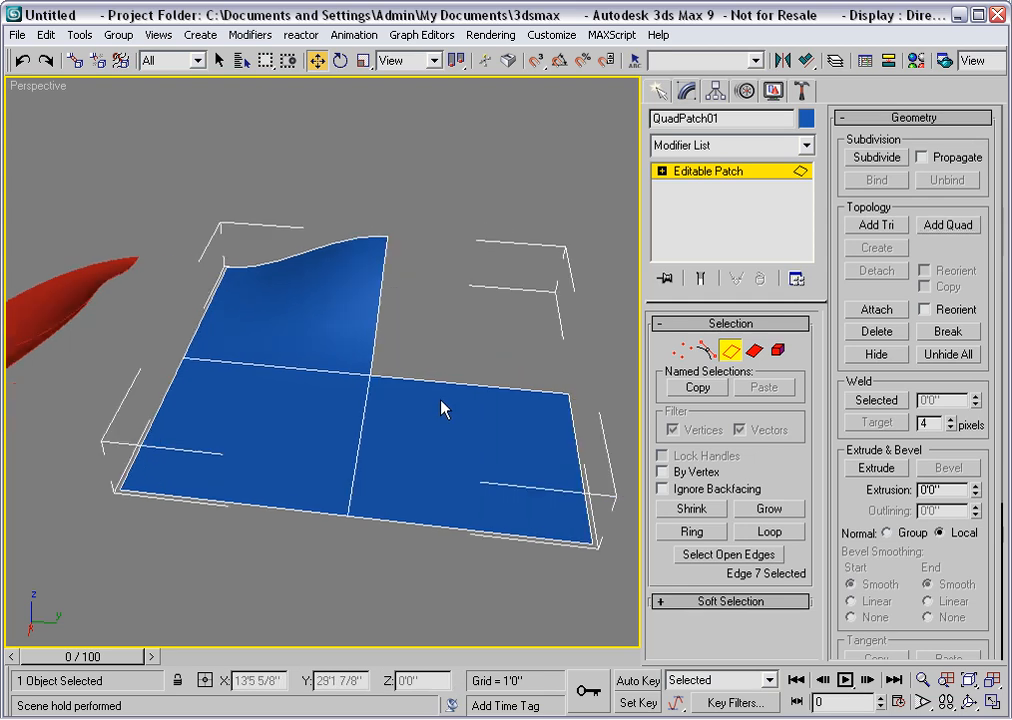